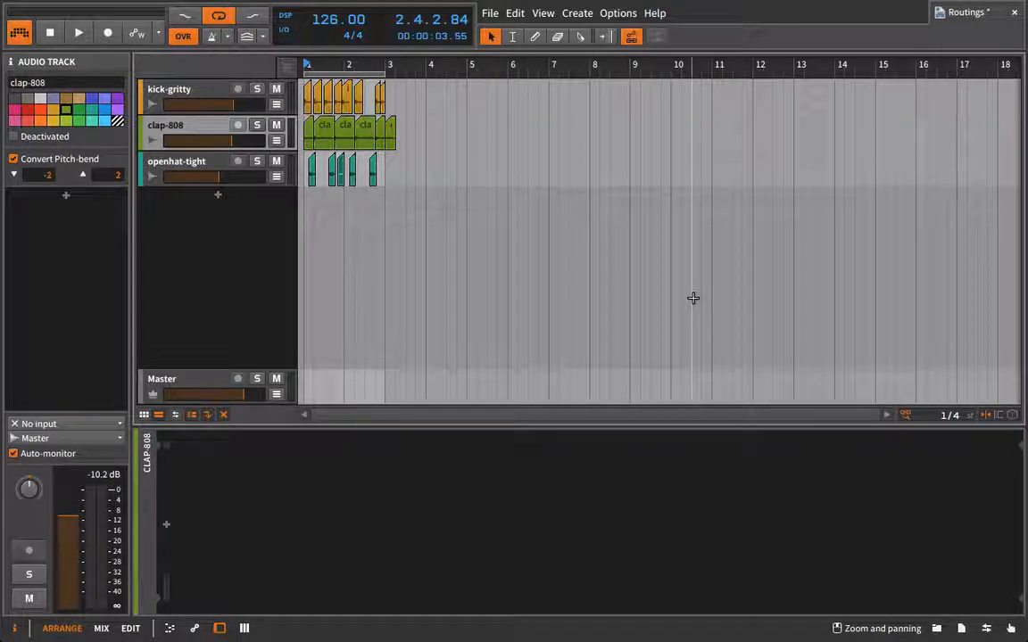
right_click(227, 350)
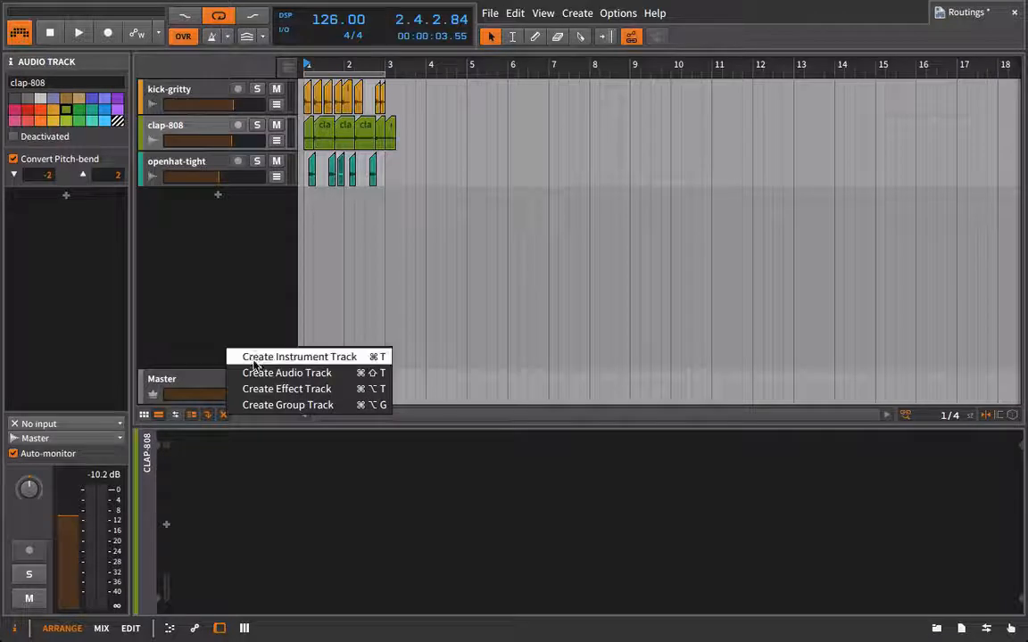
click(259, 389)
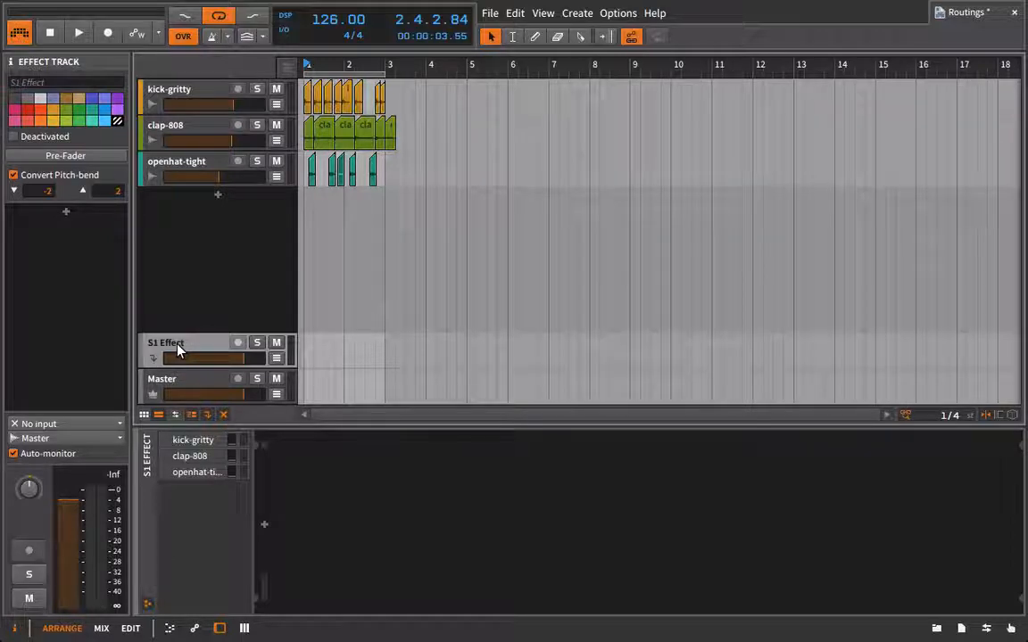
key(Delete)
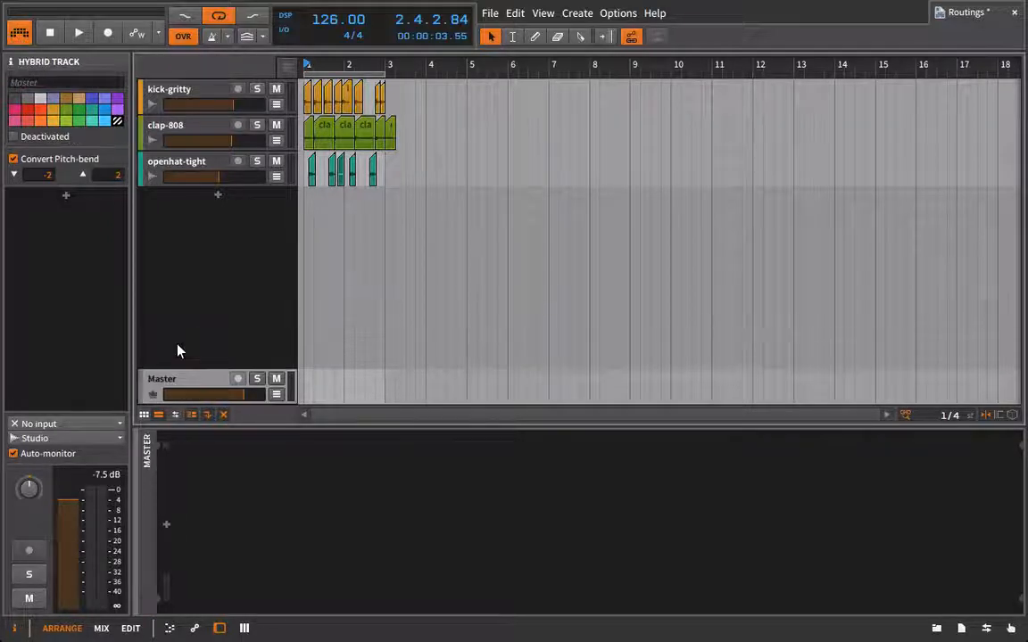
Play the drum loop briefly with the kick-gritty track selected and watch its level meters.
key(space)
click(167, 96)
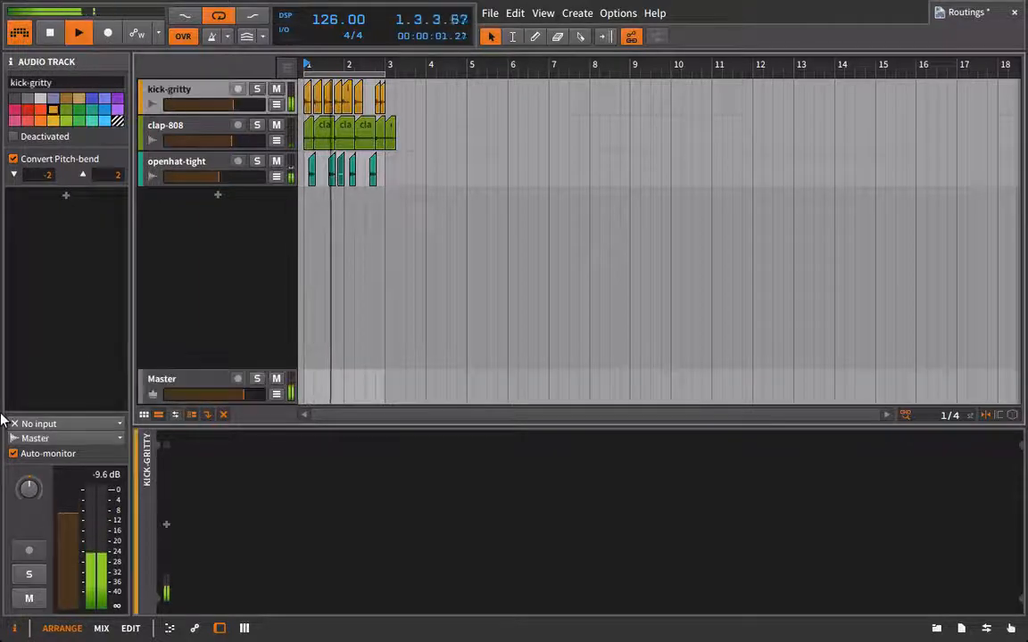
key(space)
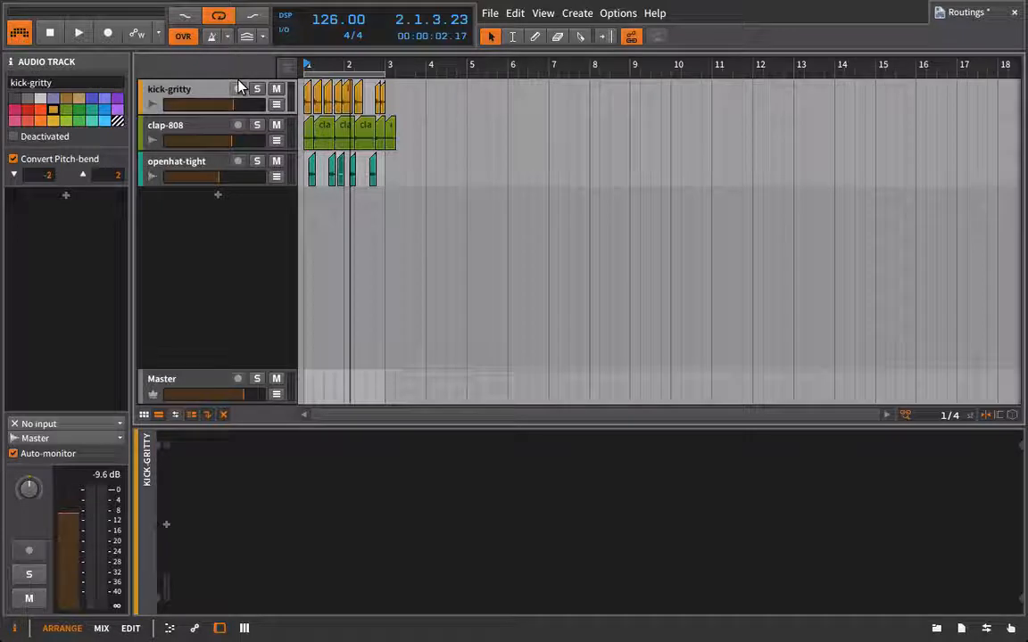
Examine the output routing of the kick-gritty, clap-808, openhat-tight and Master tracks, including the available output destinations for kick-gritty.
click(63, 438)
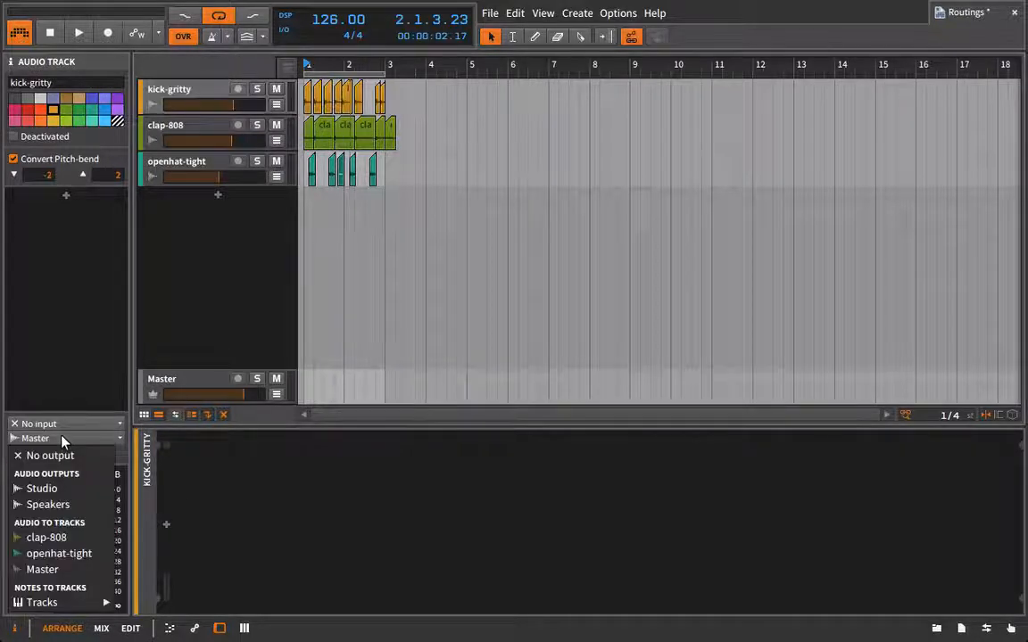
click(62, 439)
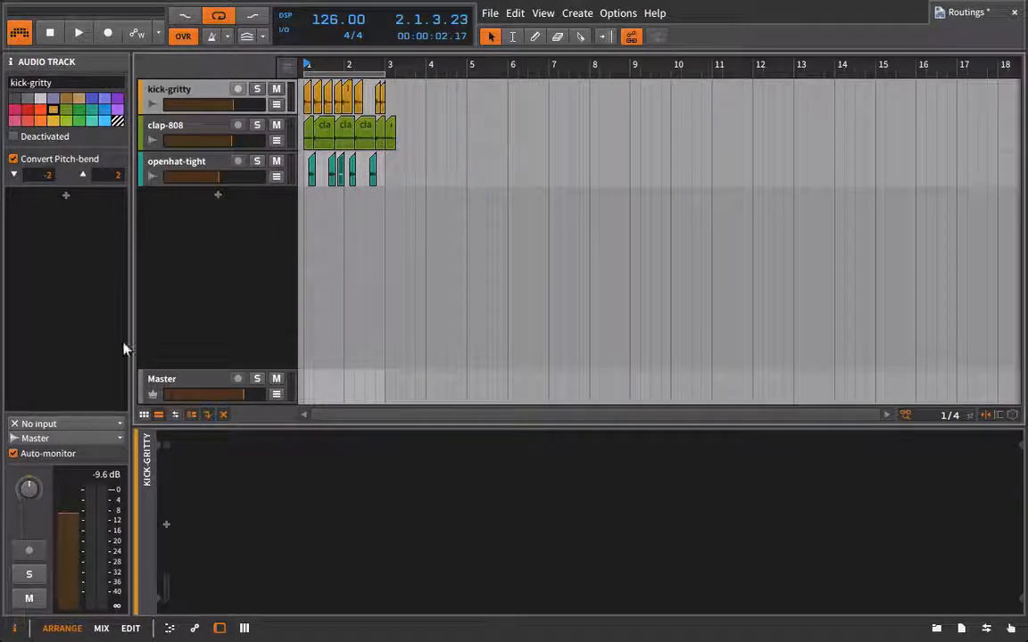
click(174, 129)
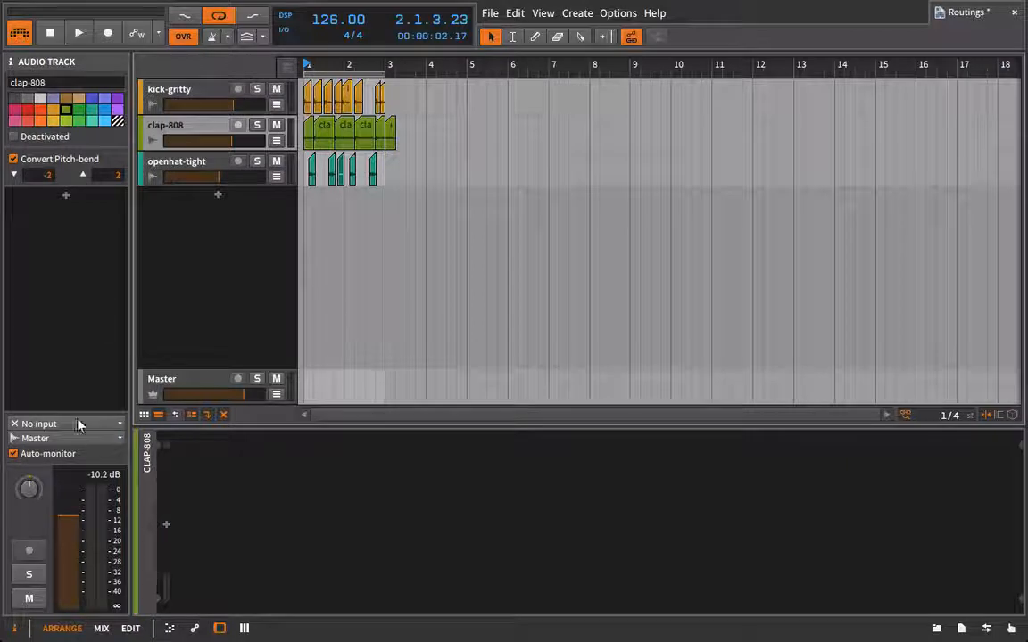
click(160, 162)
click(165, 382)
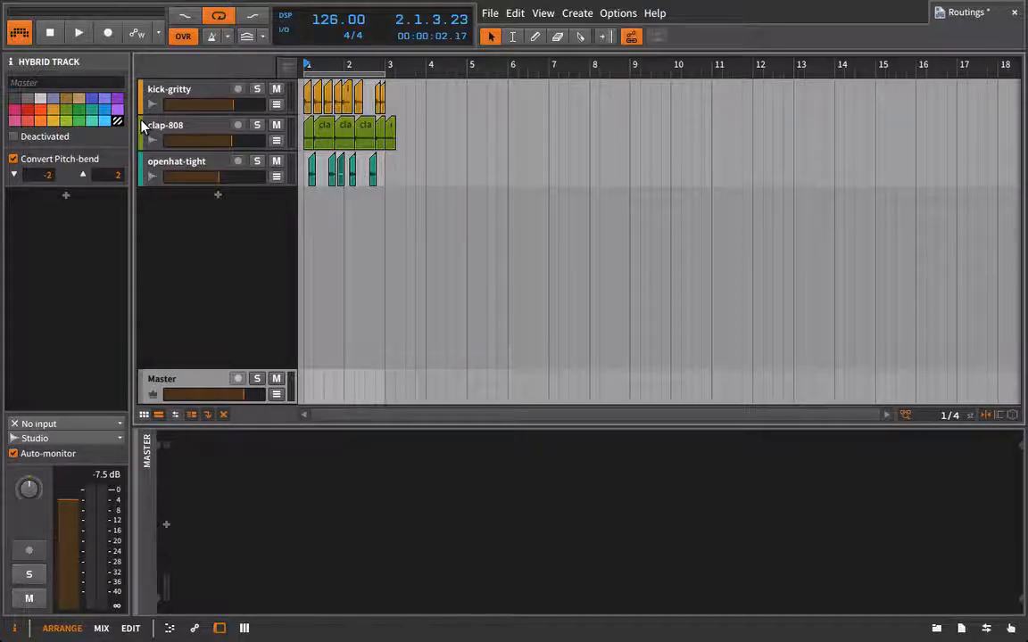
click(191, 84)
click(73, 439)
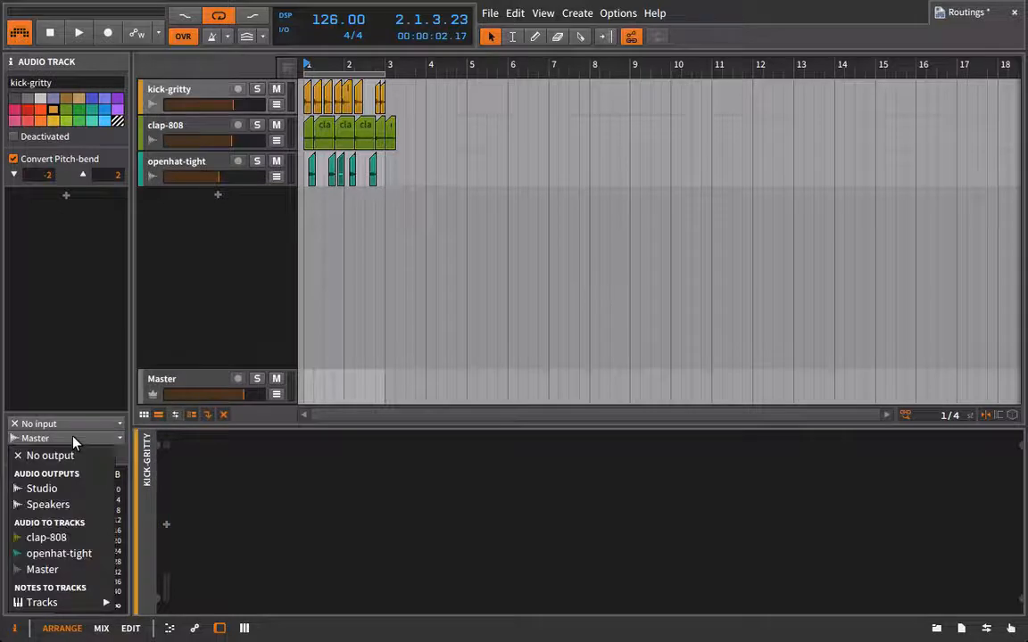
click(73, 439)
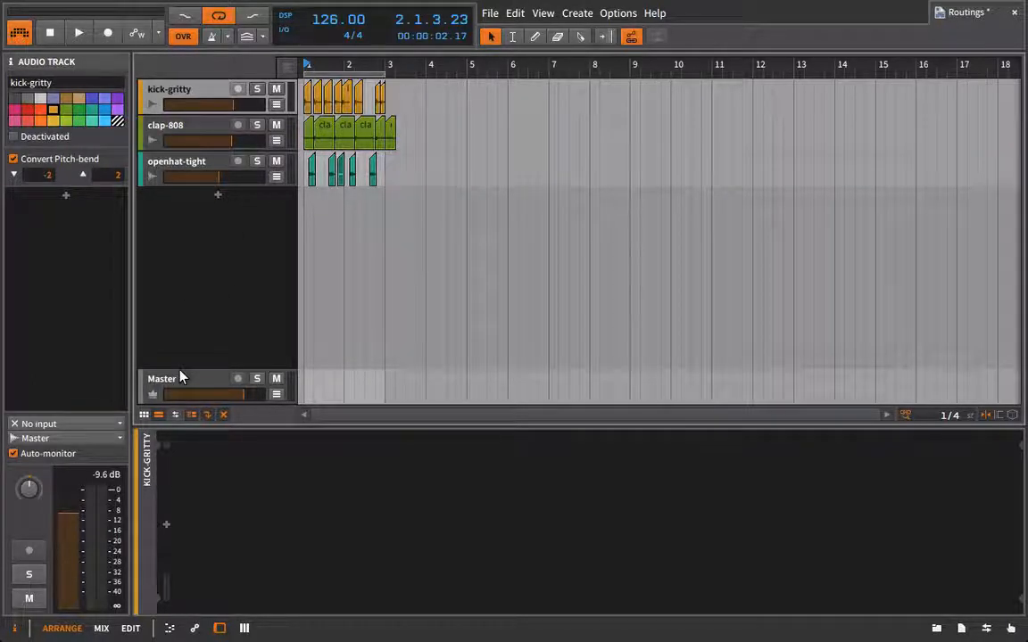
Create a new audio track and name it Drums Group.
right_click(263, 300)
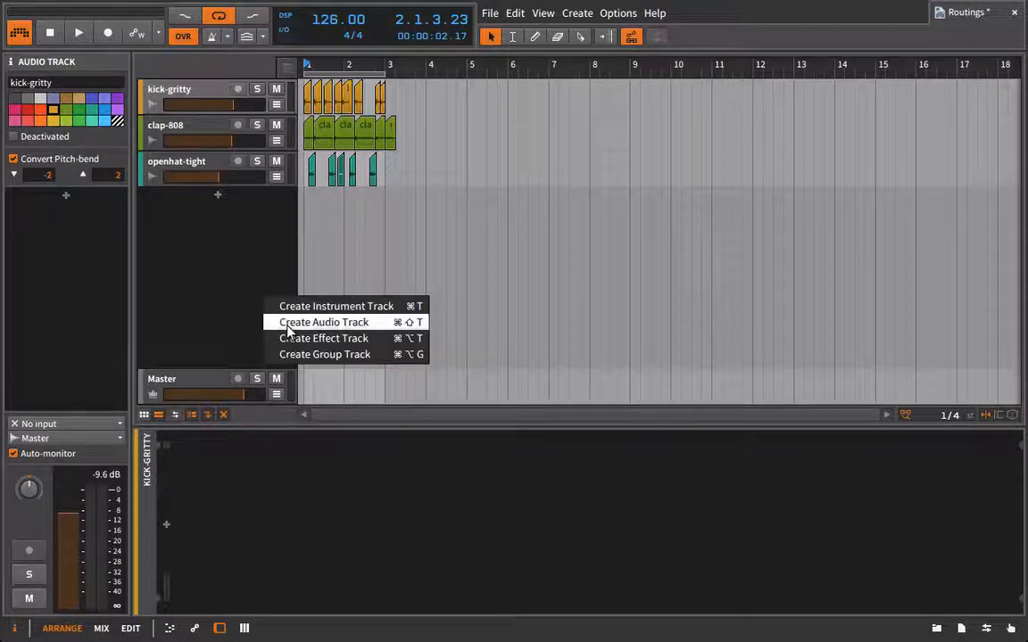
click(287, 323)
click(38, 82)
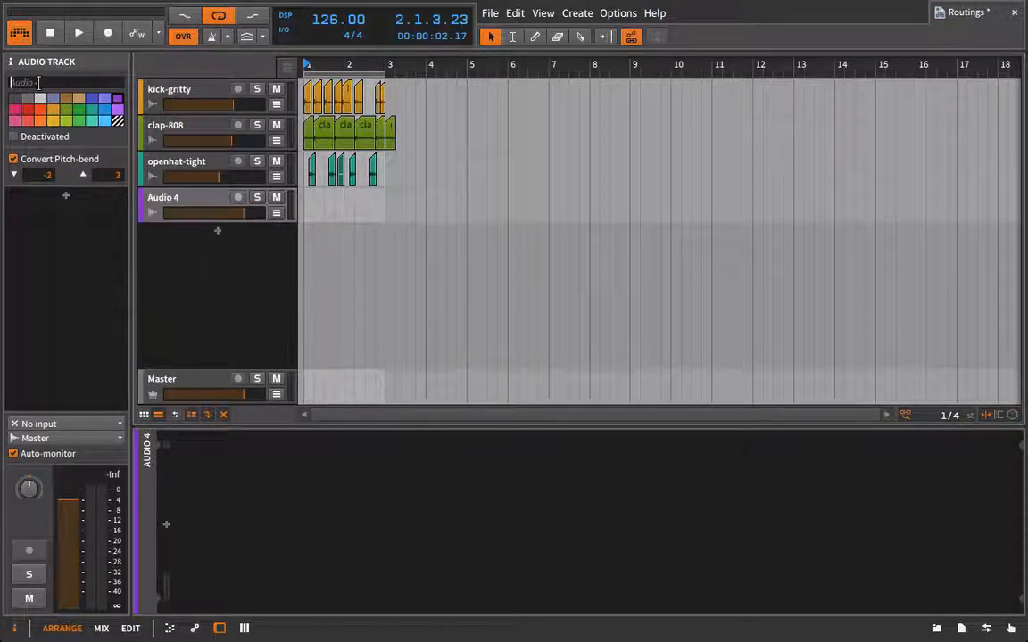
key(BackSpace)
text(Drums Group)
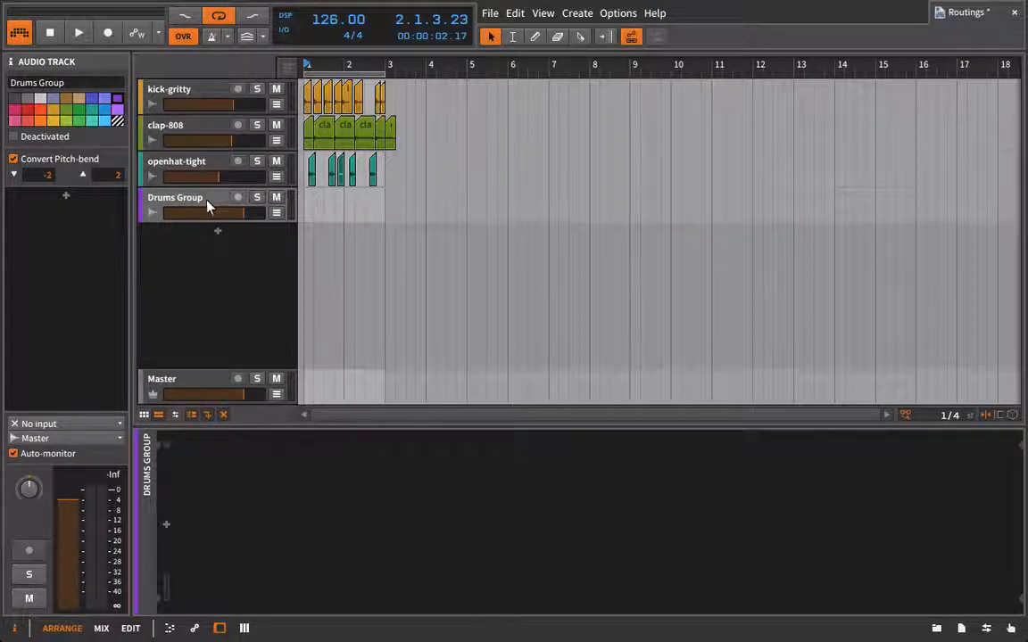
Route the audio outputs of the kick-gritty and clap-808 tracks to the Drums Group track.
click(175, 88)
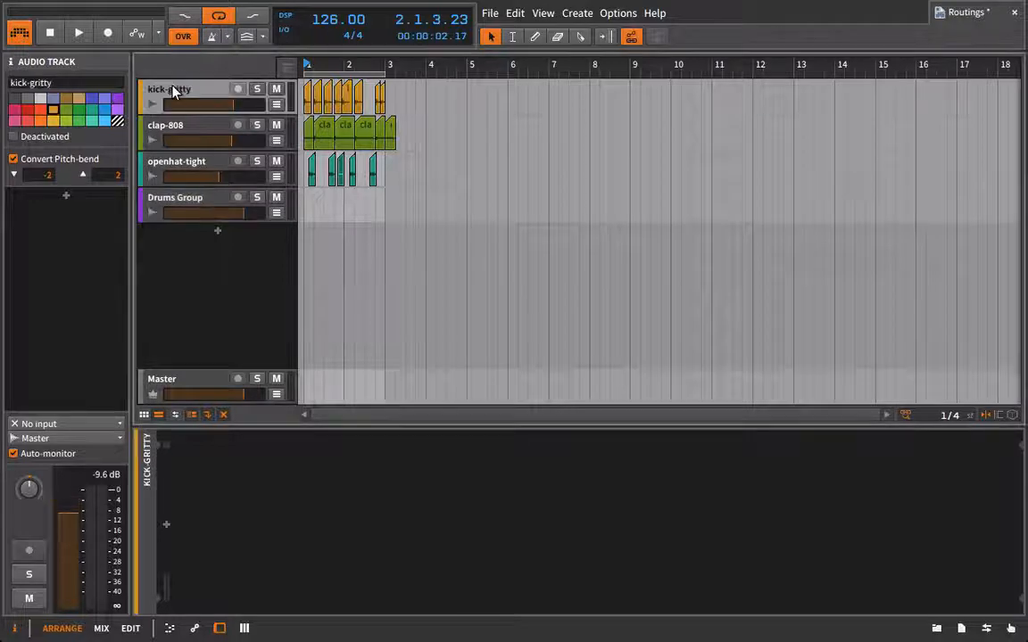
click(42, 444)
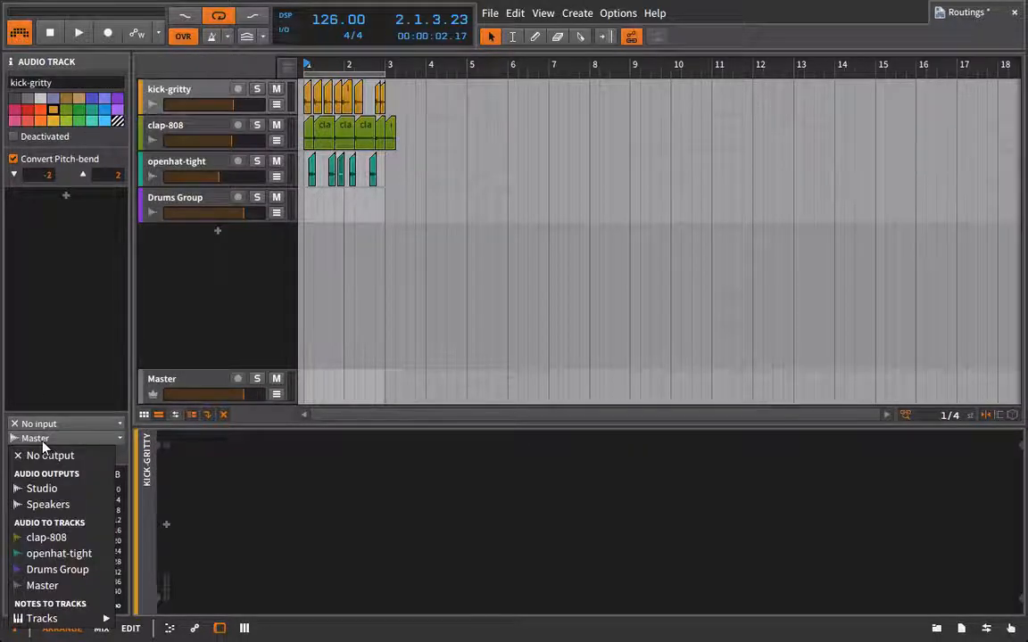
click(71, 574)
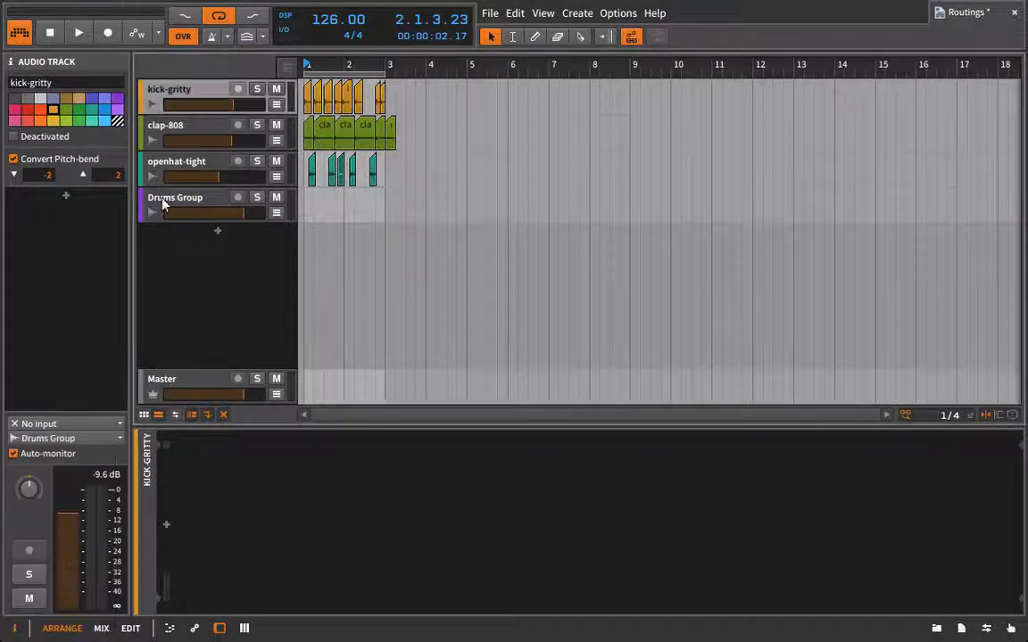
click(153, 129)
click(65, 438)
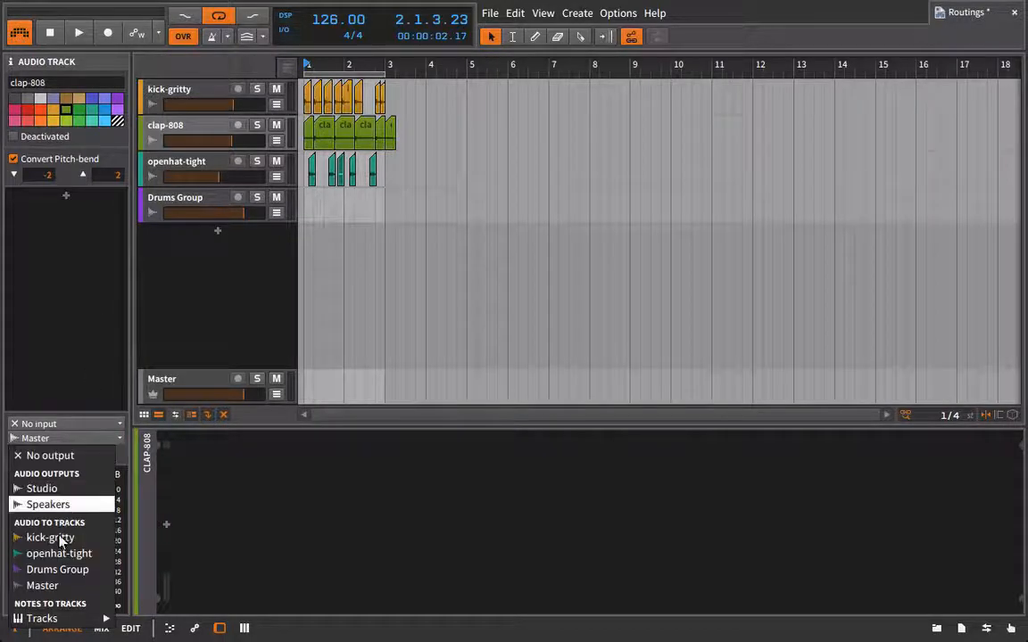
click(58, 569)
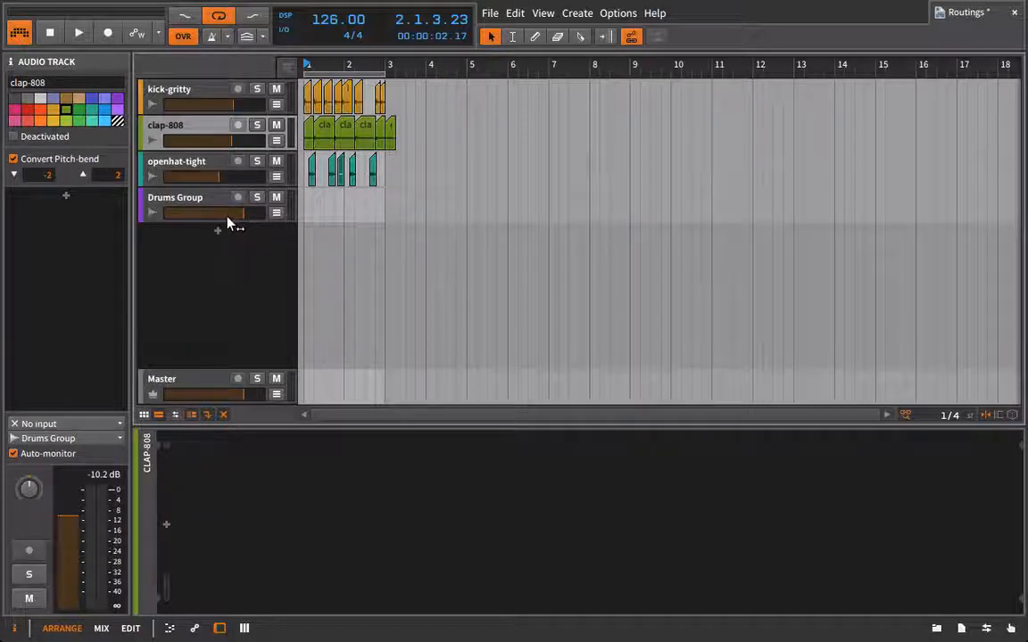
Play the loop and lower the Drums Group volume to test the routing.
key(space)
mouse_move(245, 218)
mouse_down()
mouse_move(165, 218)
mouse_move(239, 218)
mouse_move(181, 217)
mouse_move(227, 218)
mouse_up()
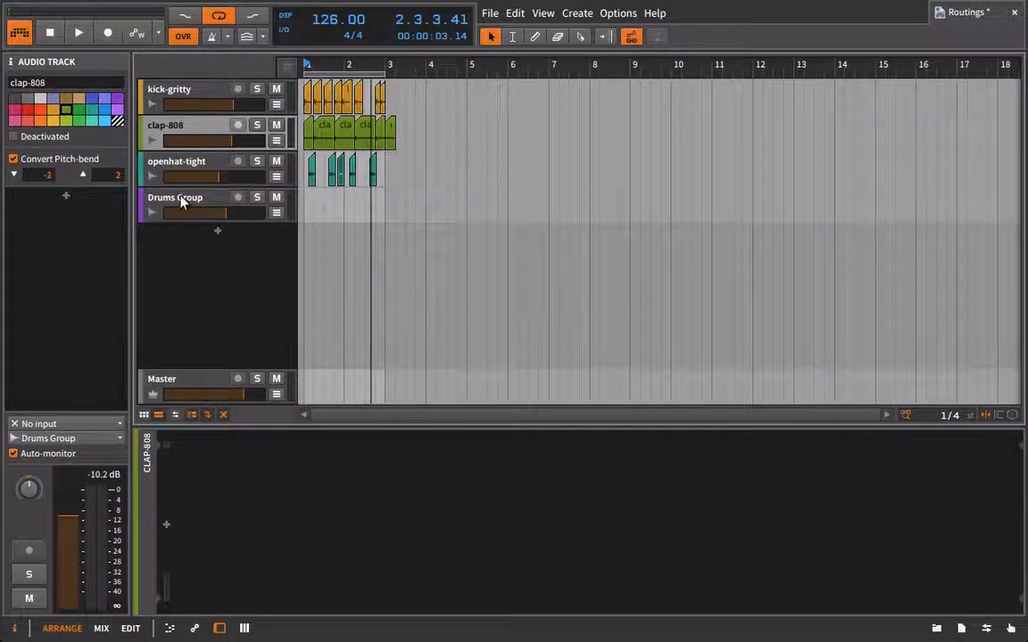
Move Drums Group above the other tracks and color both kick-gritty and clap-808 light purple.
drag(180, 202, 176, 92)
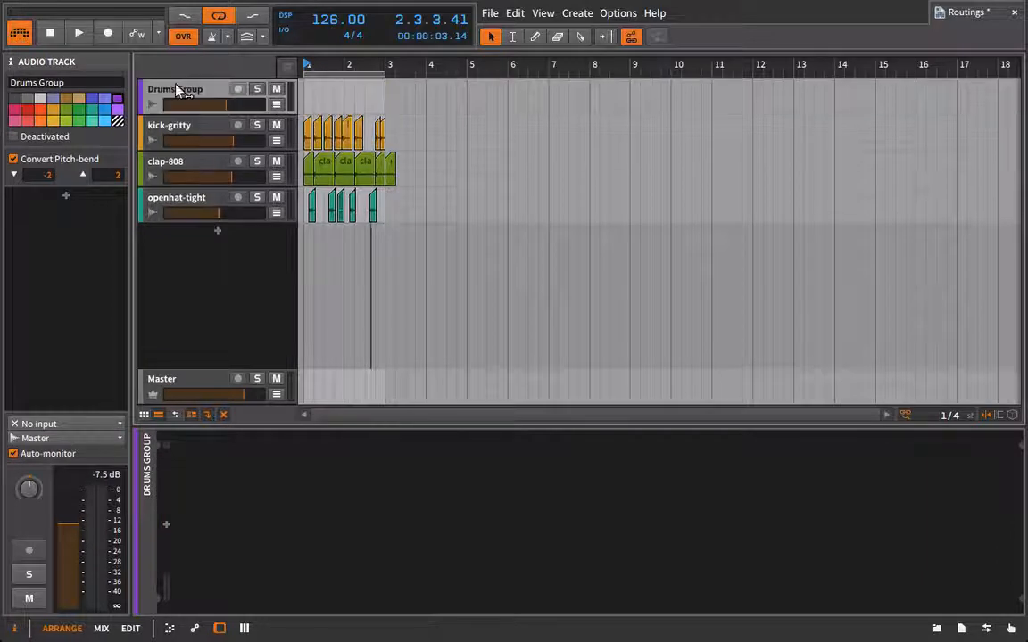
click(169, 125)
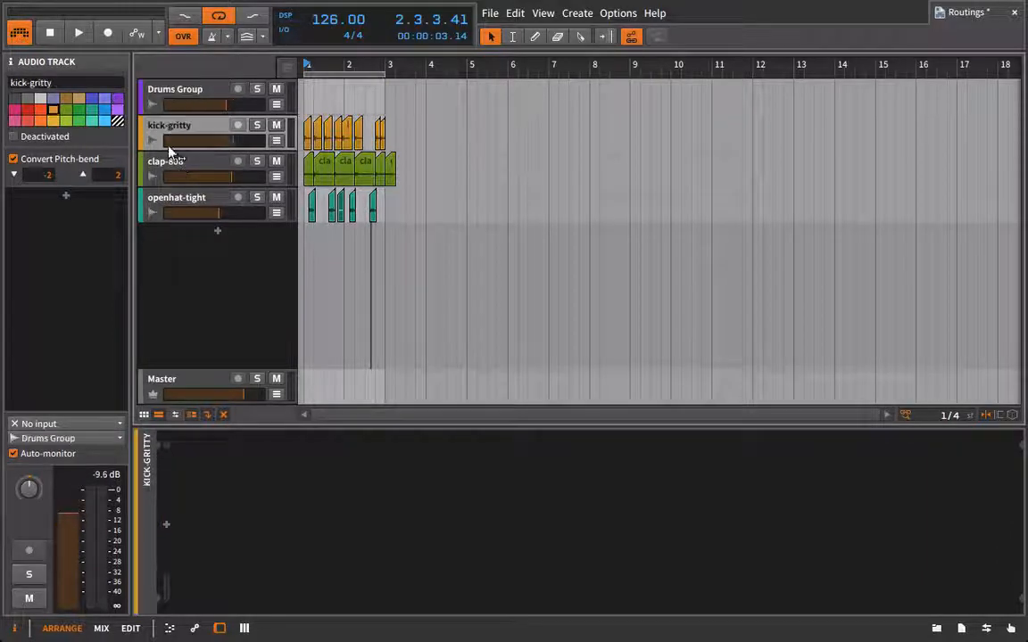
shift+click(159, 160)
click(117, 98)
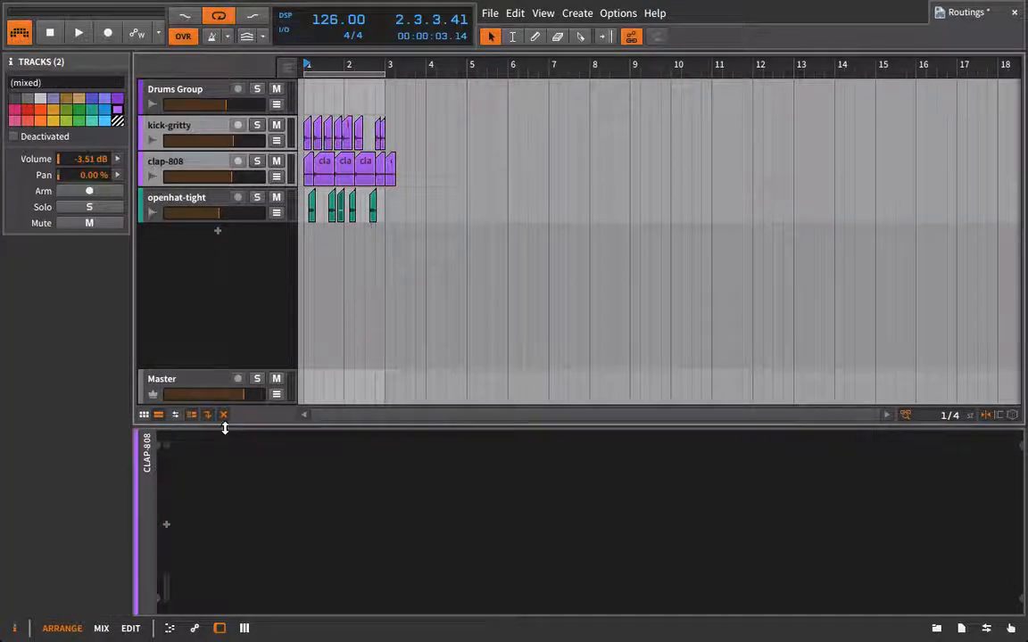
Raise the Drums Group volume back to its original level and lower the clap-808 volume during playback.
click(165, 87)
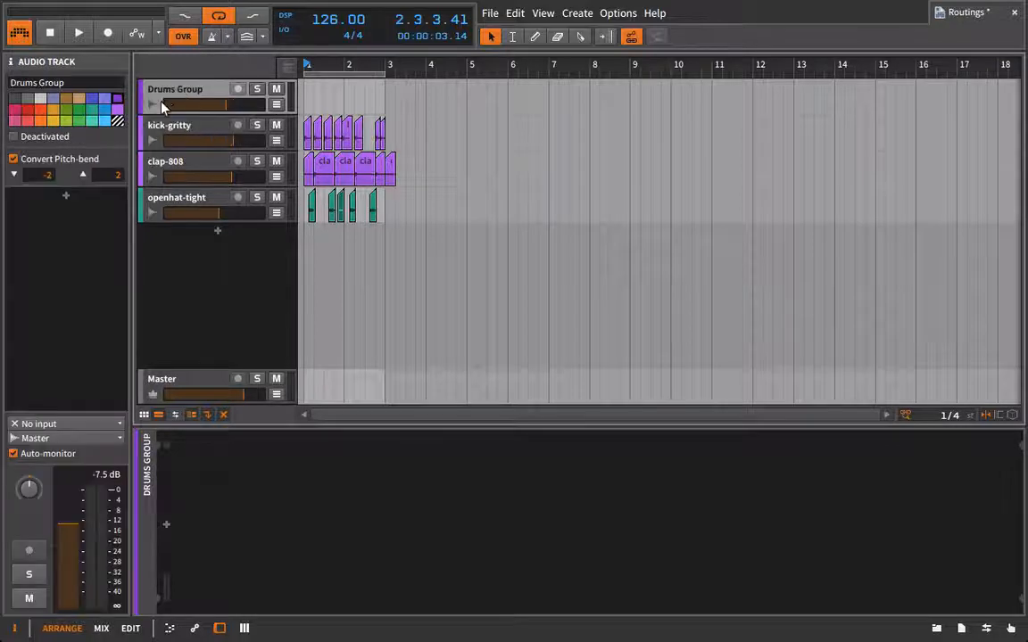
drag(213, 107, 245, 106)
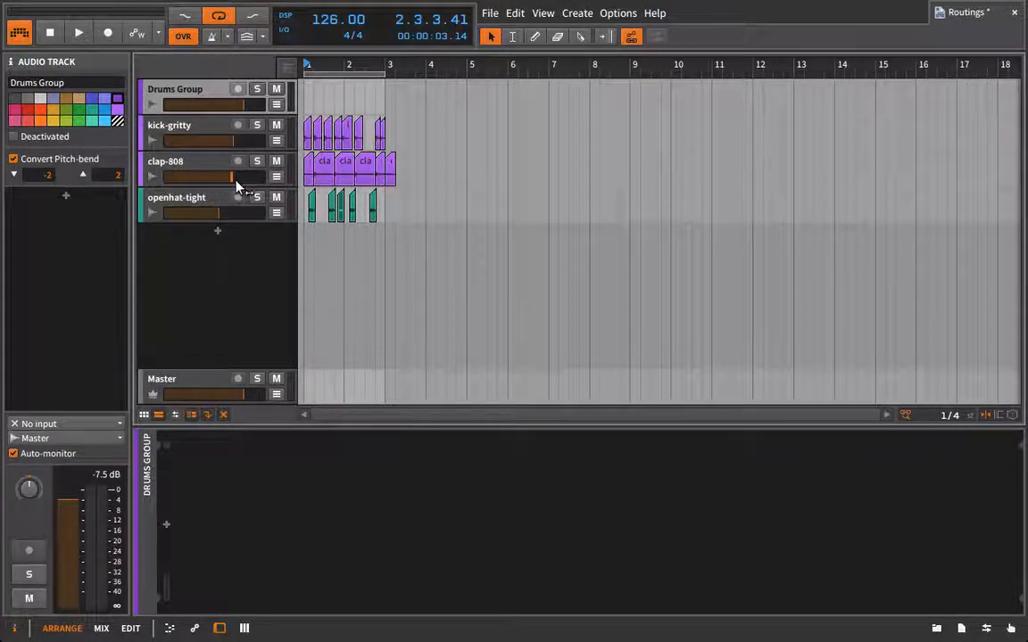
key(space)
drag(237, 184, 210, 177)
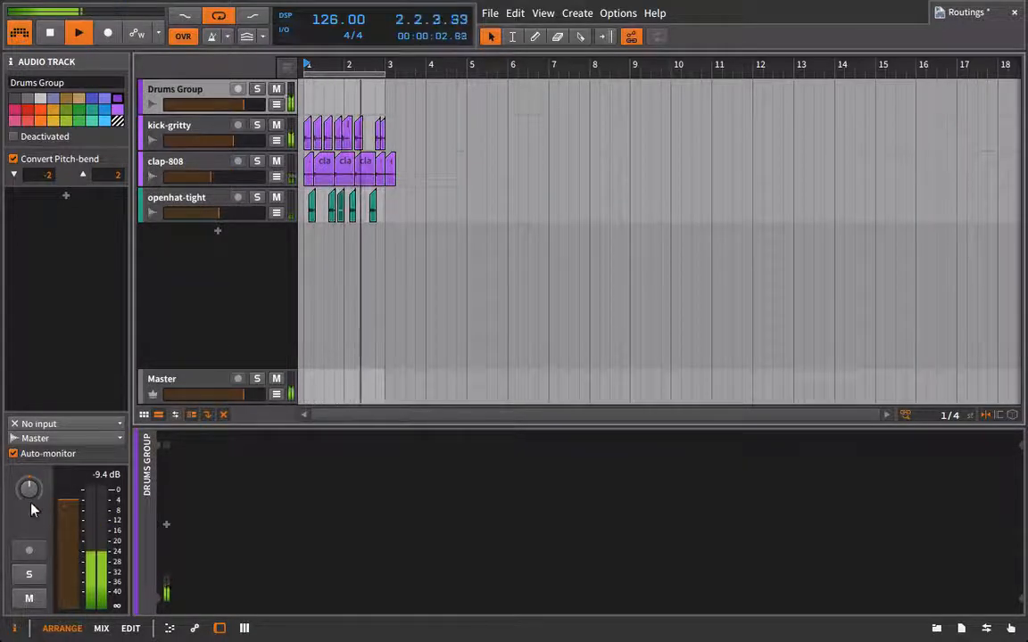
Pan Drums Group slightly to the left, check the openhat-tight track's level and stop playback.
mouse_move(31, 510)
mouse_down()
mouse_move(31, 526)
mouse_move(32, 506)
mouse_up()
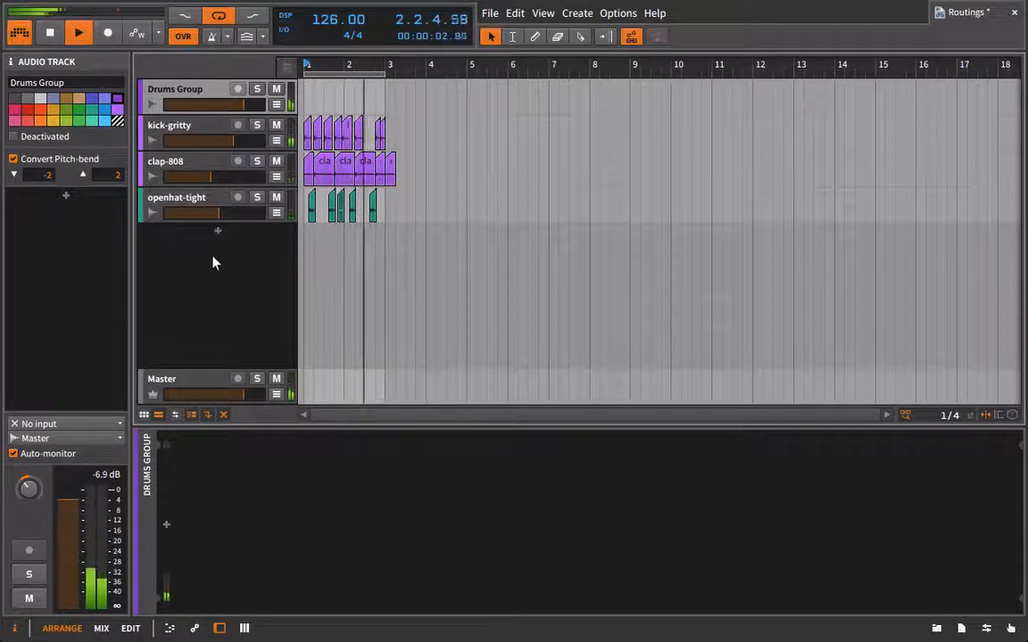
click(181, 206)
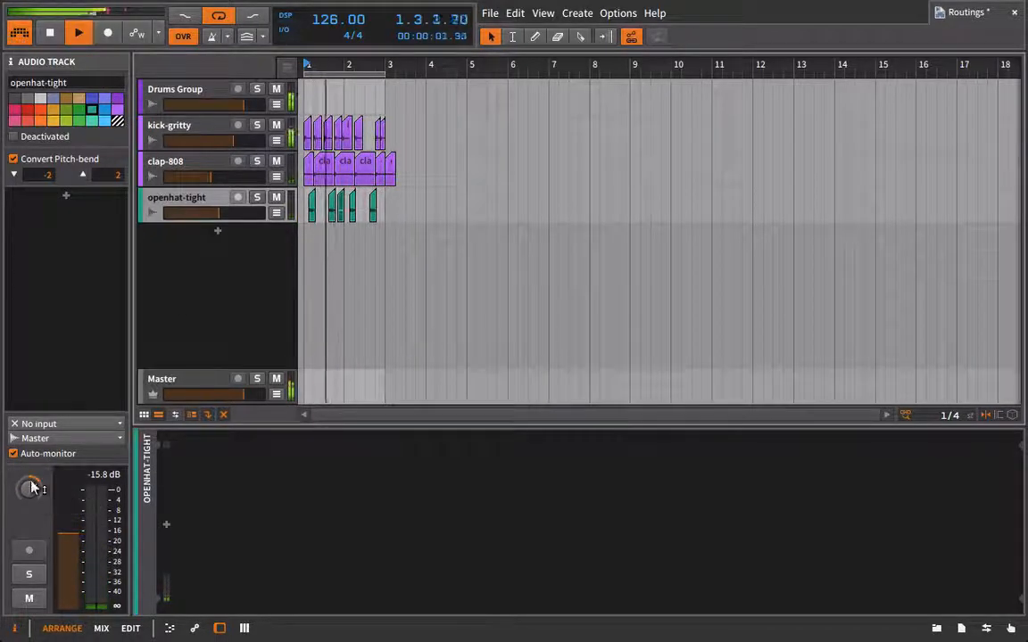
key(space)
Add the ValhallaFreqEcho effect from the device browser to the clap-808 track.
click(180, 134)
click(188, 170)
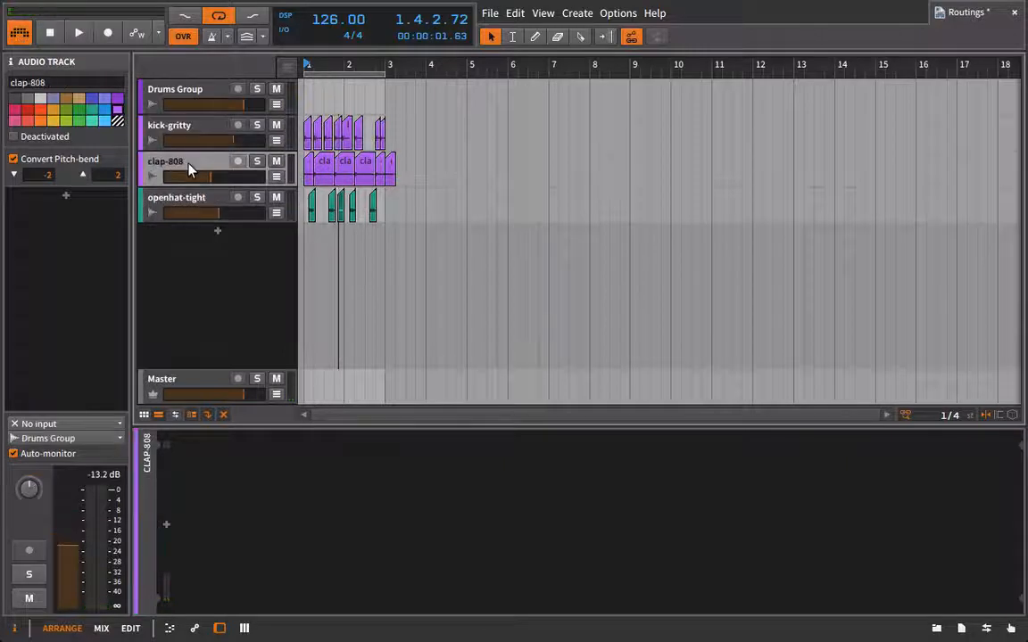
click(936, 628)
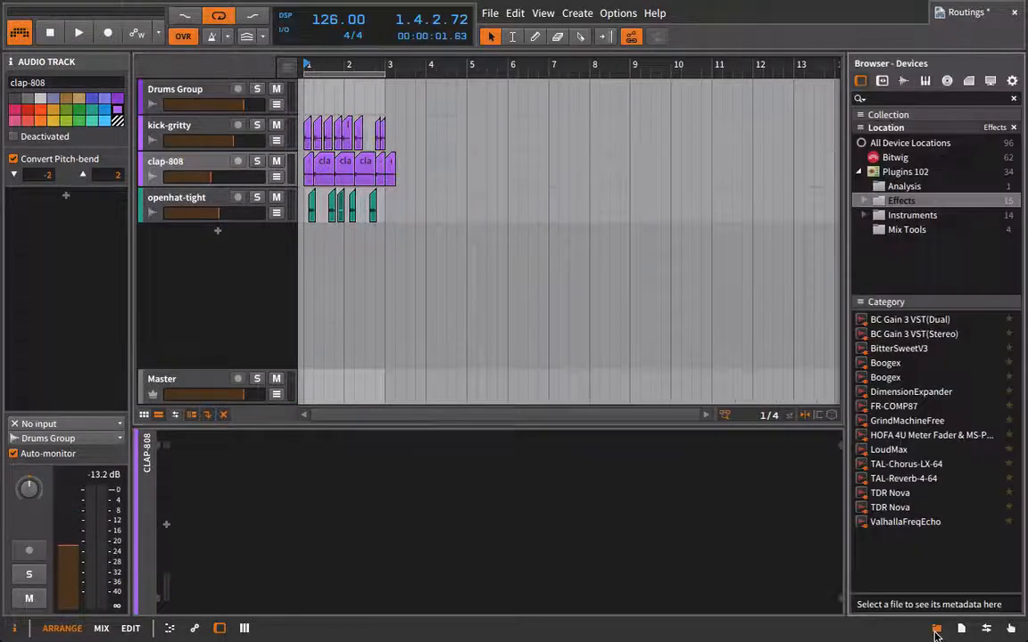
drag(871, 524, 171, 164)
Set the echo's delay sync to 1/4 and solo the clap-808 track during playback.
click(185, 508)
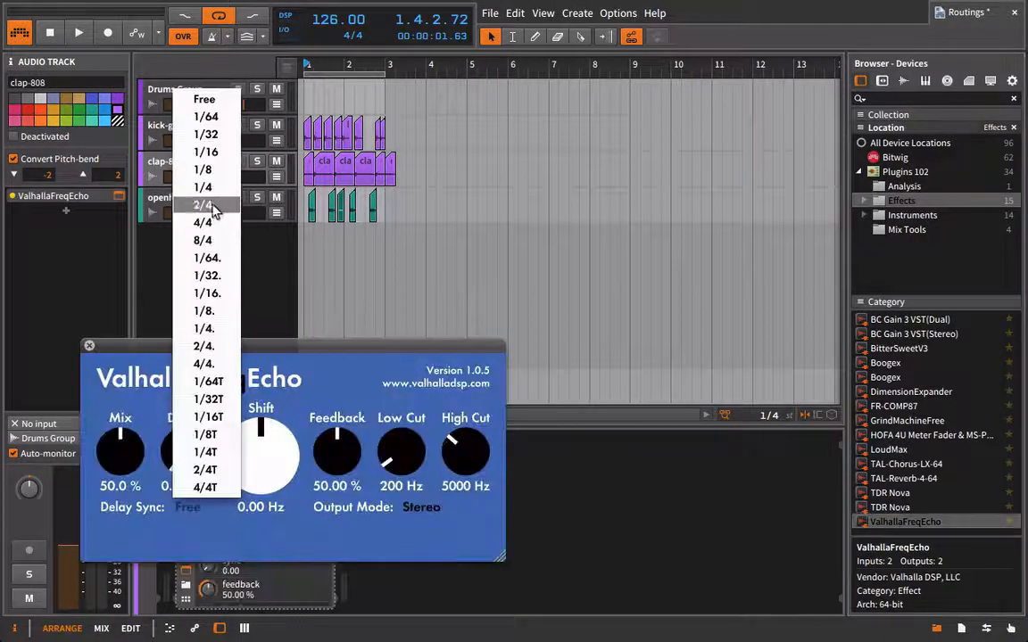
click(194, 187)
key(space)
click(258, 163)
Roughly adjust the echo's mix and frequency shift, try a 2/4 delay sync, and set the sync to 1/8.
drag(121, 457, 121, 447)
drag(249, 463, 245, 498)
click(188, 508)
click(197, 205)
click(189, 508)
click(198, 170)
Set the echo's feedback to 14.40 %, high cut to 9060 Hz, mix to 26.0 % and shift to 11.33 Hz, and close its window.
drag(332, 453, 320, 527)
drag(462, 470, 463, 416)
drag(122, 453, 123, 483)
drag(276, 495, 265, 437)
key(space)
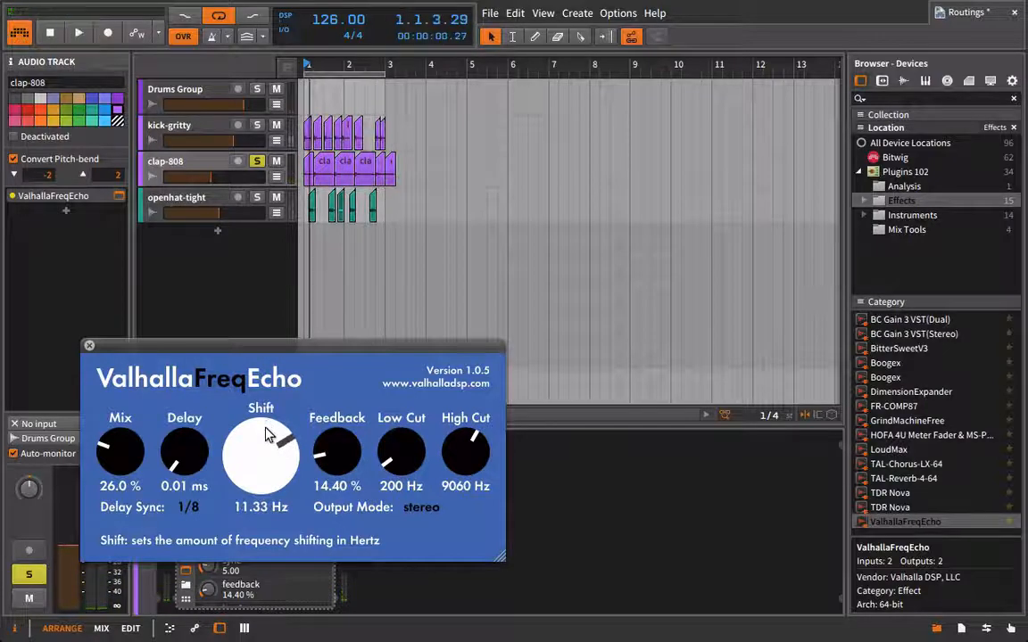
click(89, 345)
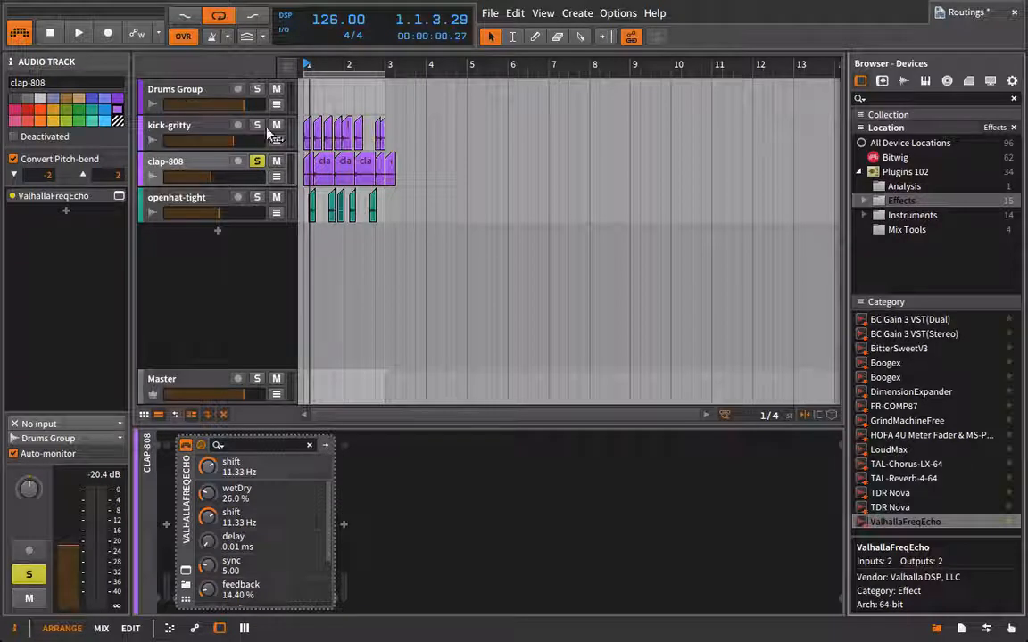
Compare the device chains and output routing of the Drums Group and kick-gritty tracks.
click(155, 90)
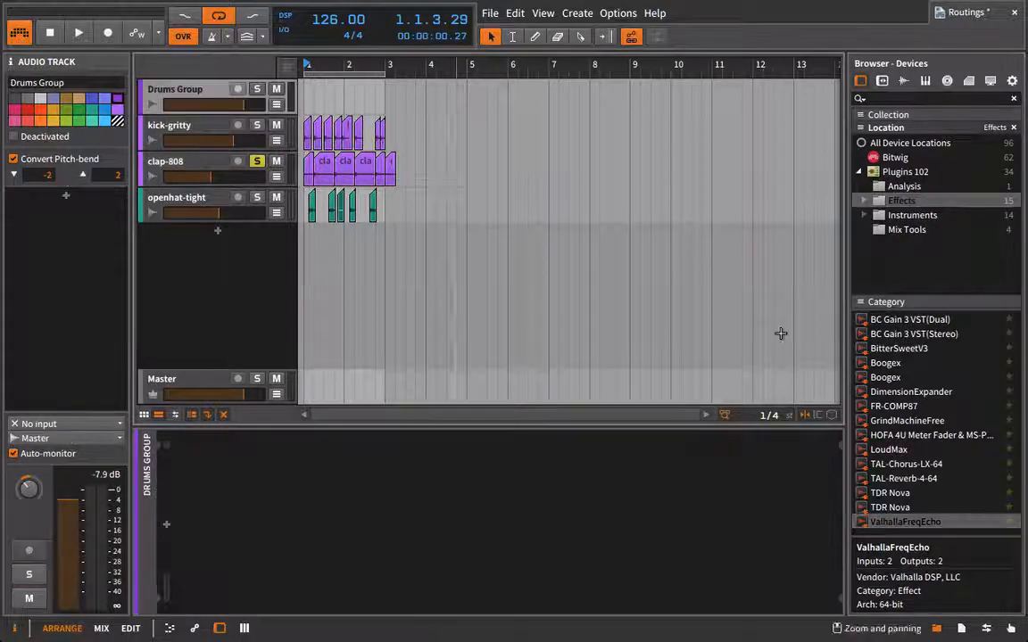
click(173, 128)
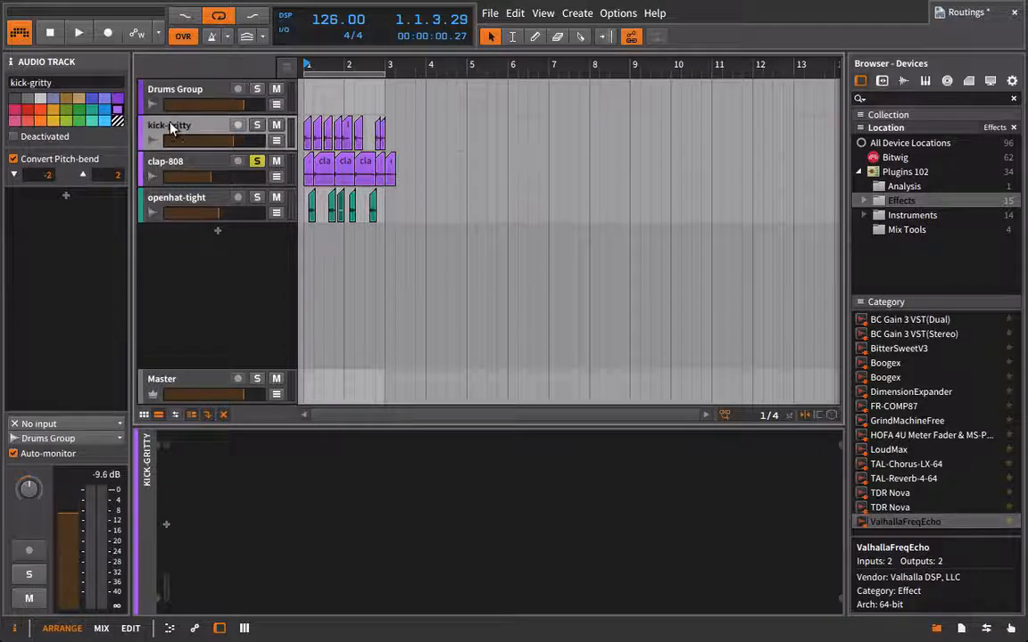
Add the DimensionExpander effect to the Drums Group track.
click(162, 175)
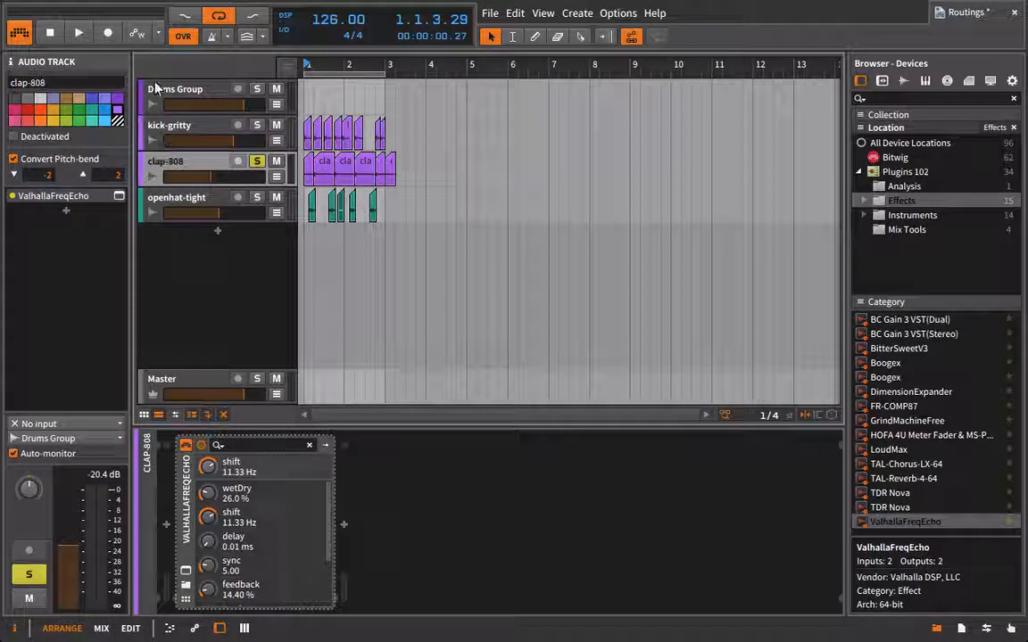
click(160, 97)
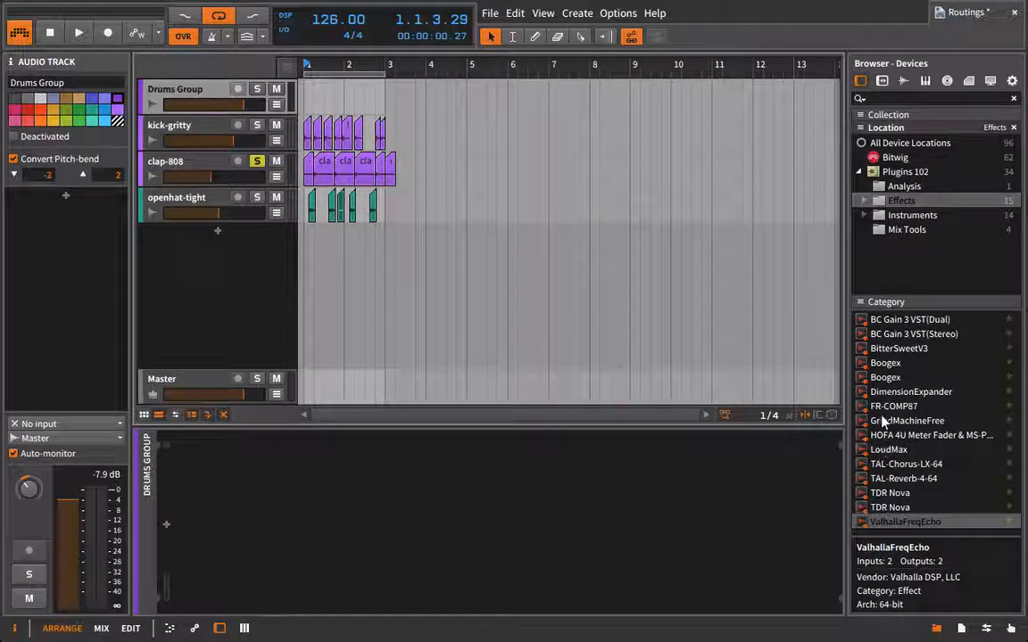
drag(871, 398, 380, 92)
Start playback, turn off the solo on clap-808 and lower the kick-gritty track's volume.
key(space)
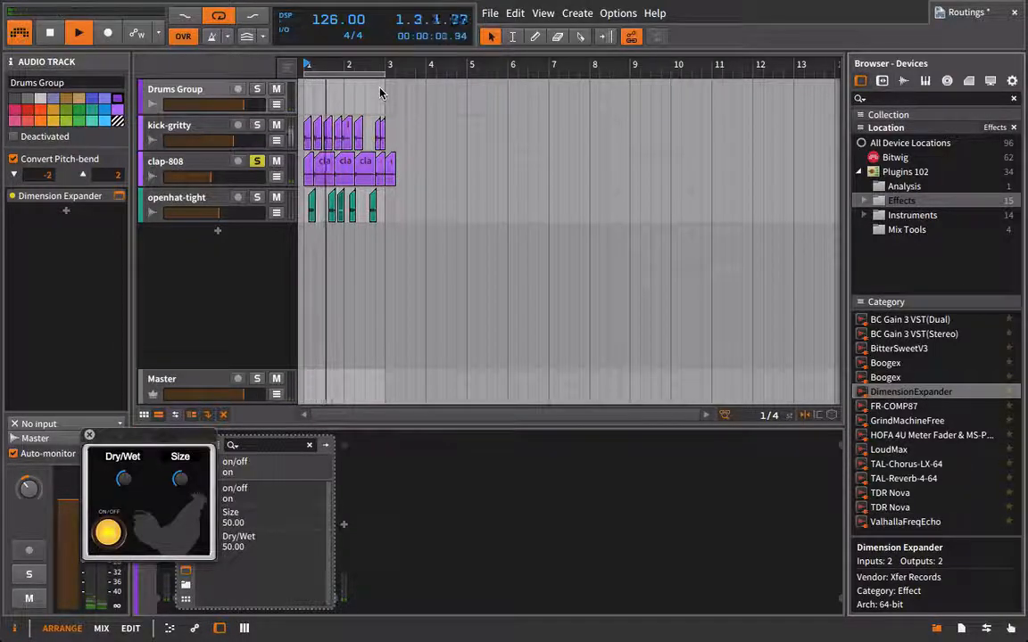
click(257, 160)
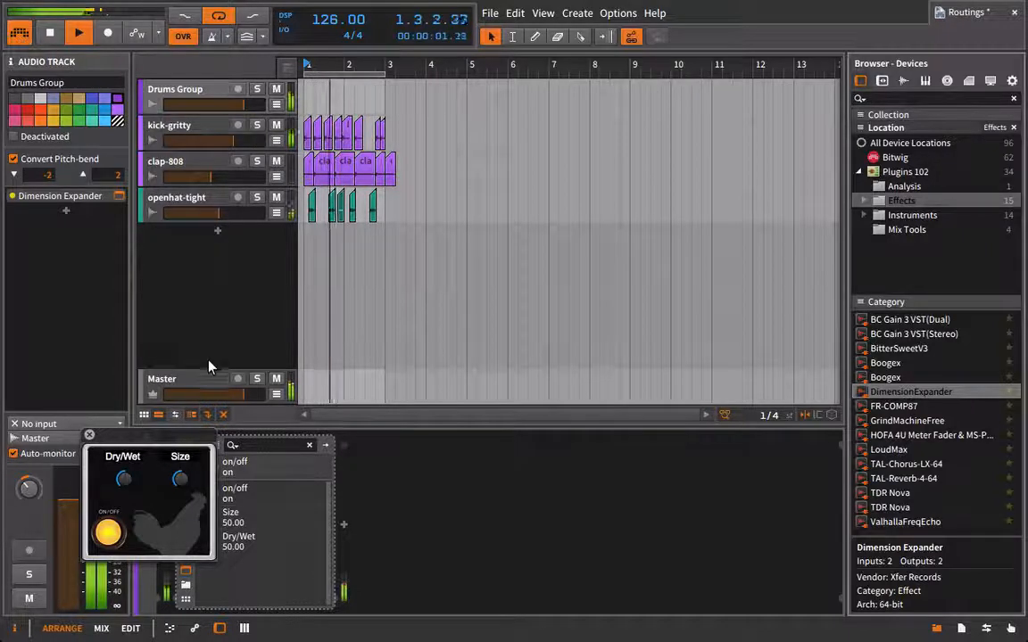
drag(234, 141, 217, 141)
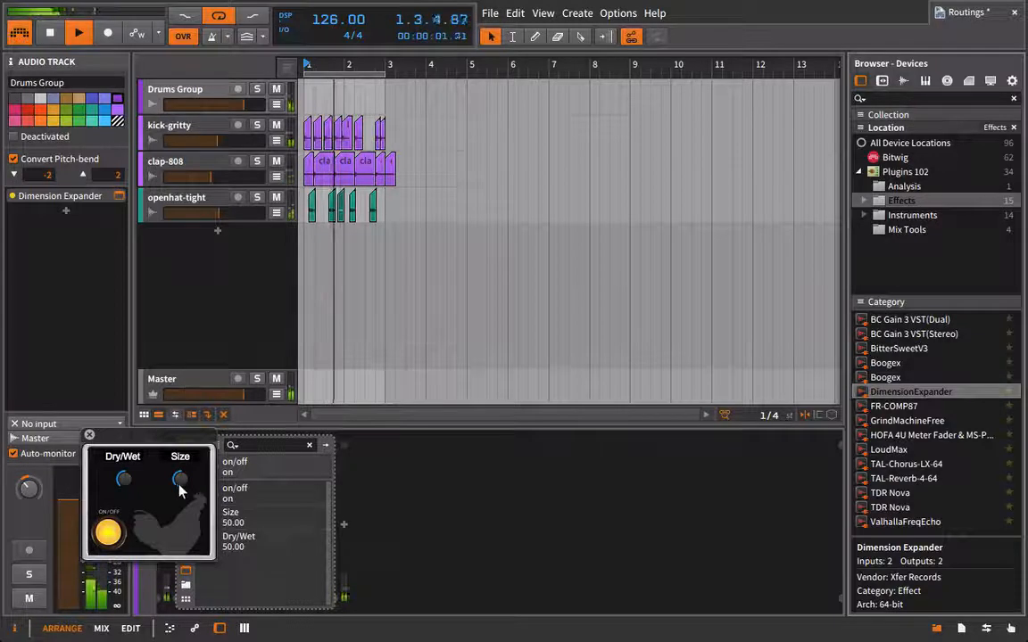
Set the Drums Group's Dimension Expander to Size 18.43 and Dry/Wet 23.71, and close its window.
drag(179, 484, 127, 526)
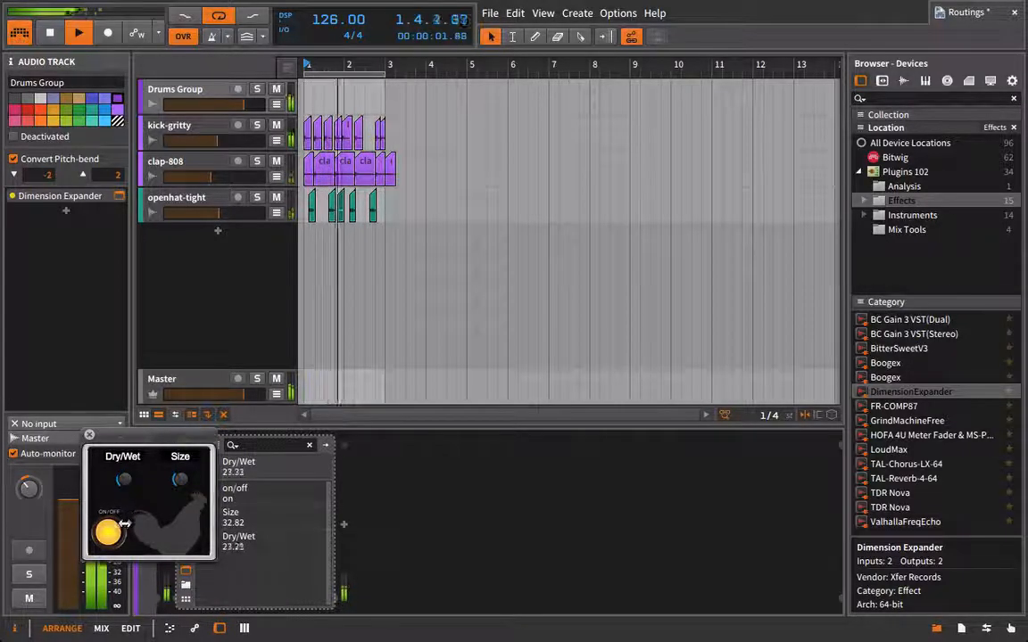
drag(180, 484, 177, 500)
click(89, 435)
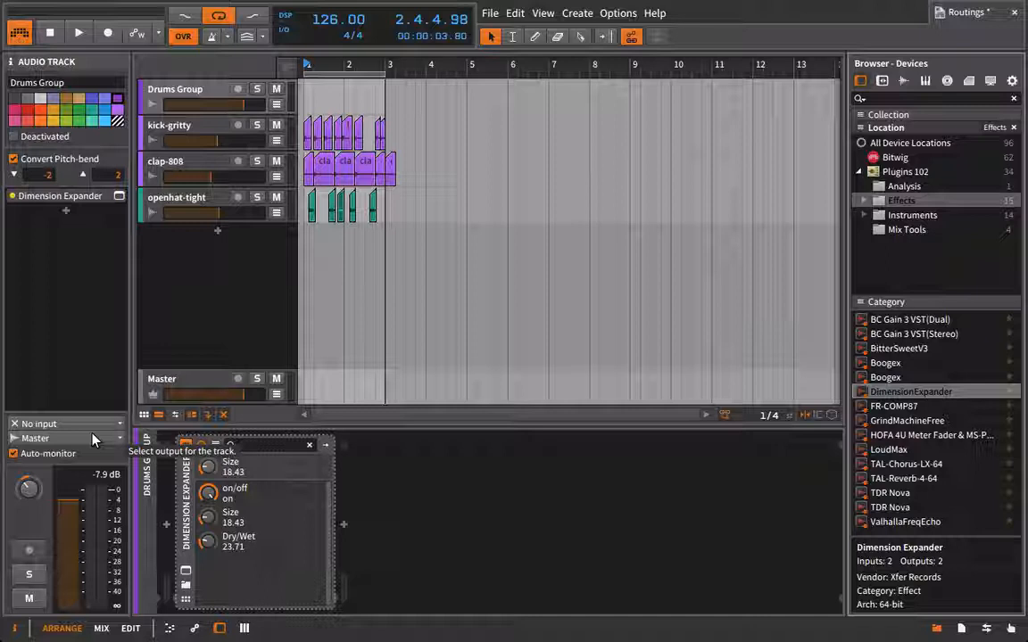
Compare the device chains and outputs of the clap-808, kick-gritty and Drums Group tracks.
click(153, 174)
click(147, 125)
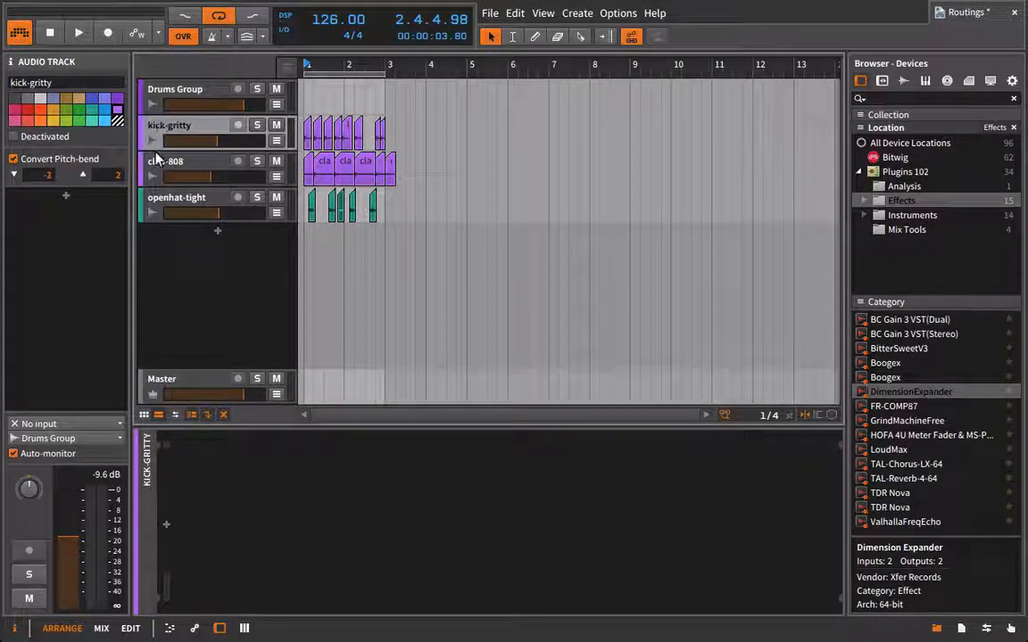
click(170, 90)
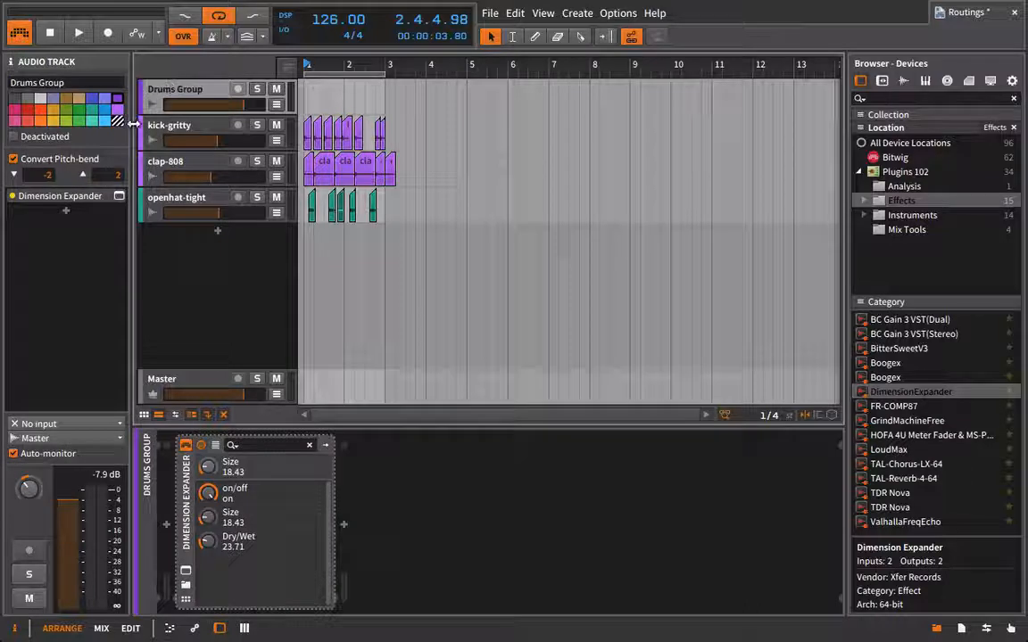
Route the openhat-tight track's output to Drums Group.
click(165, 200)
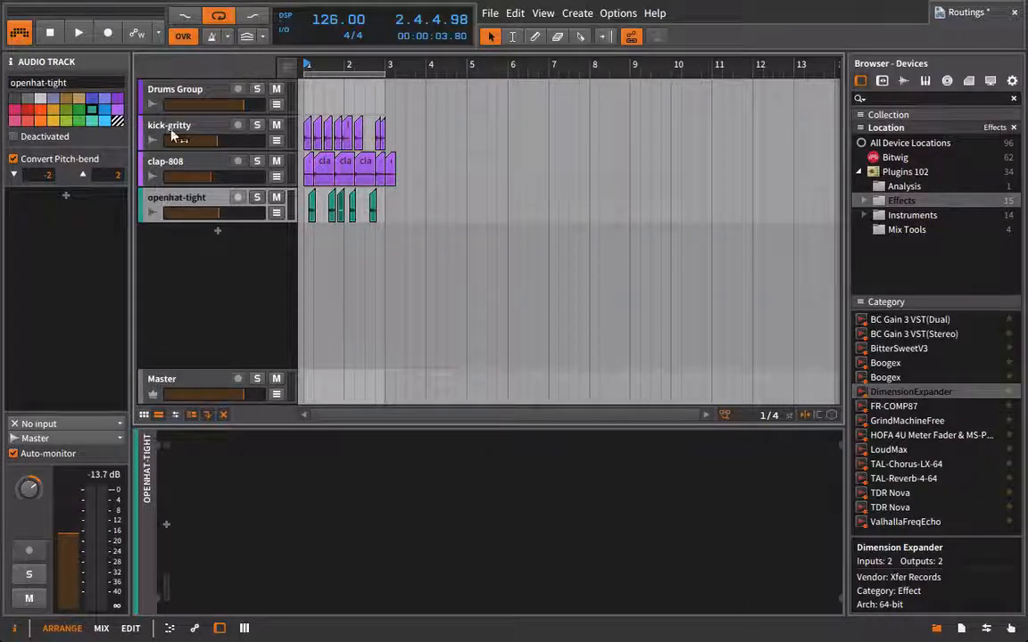
click(51, 440)
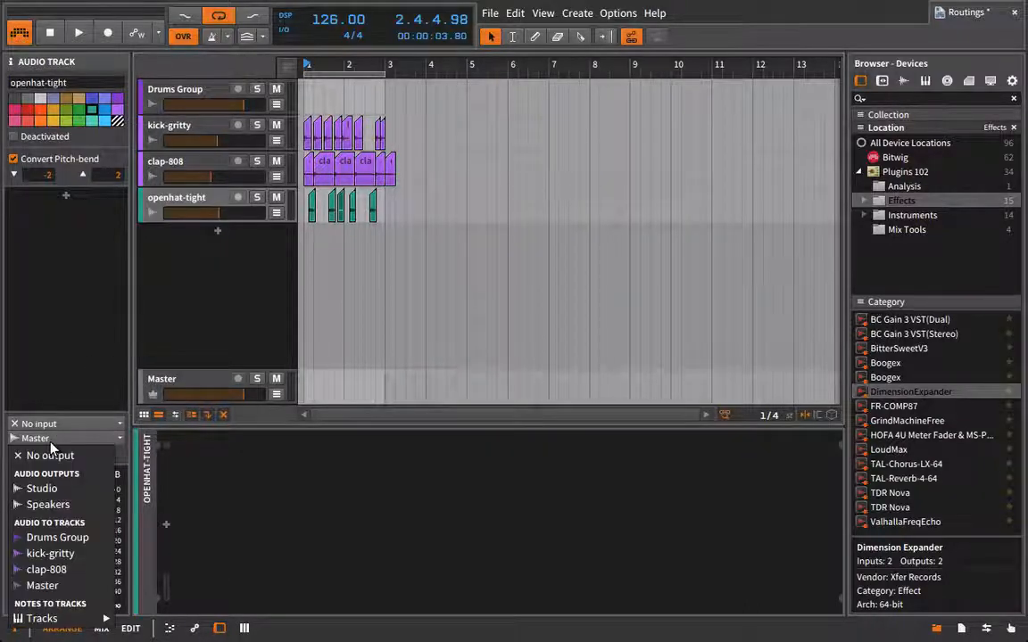
click(54, 537)
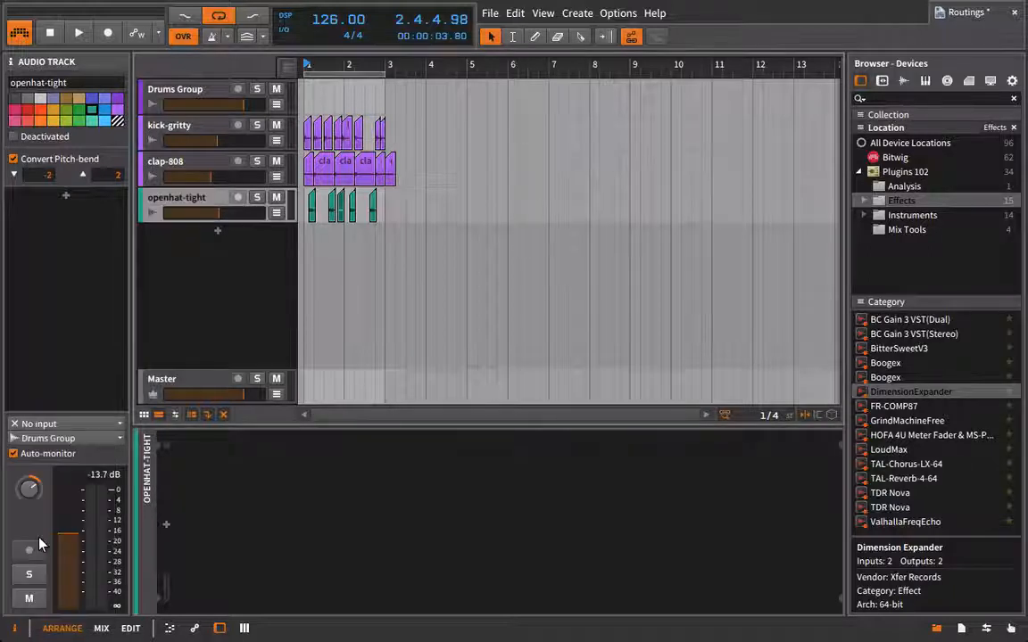
Slightly lower the volumes of openhat-tight and Drums Group during playback, and stop playback.
key(space)
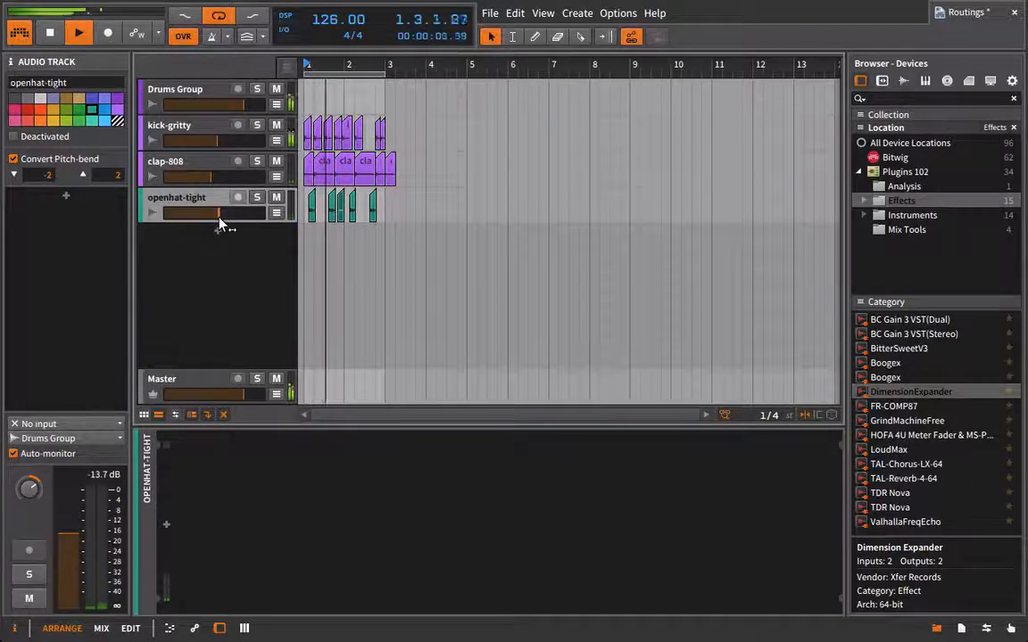
mouse_move(219, 212)
mouse_down()
mouse_move(253, 212)
mouse_move(213, 212)
mouse_up()
mouse_move(242, 104)
mouse_down()
mouse_move(208, 104)
mouse_move(236, 105)
mouse_up()
key(space)
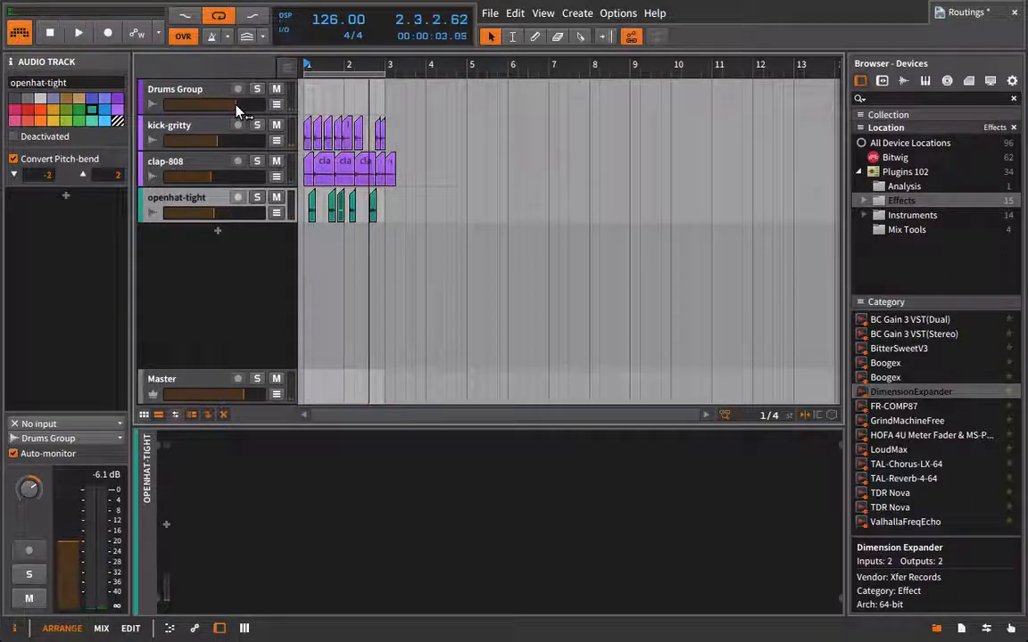
Hide the device browser and delete the Drums Group track.
click(935, 629)
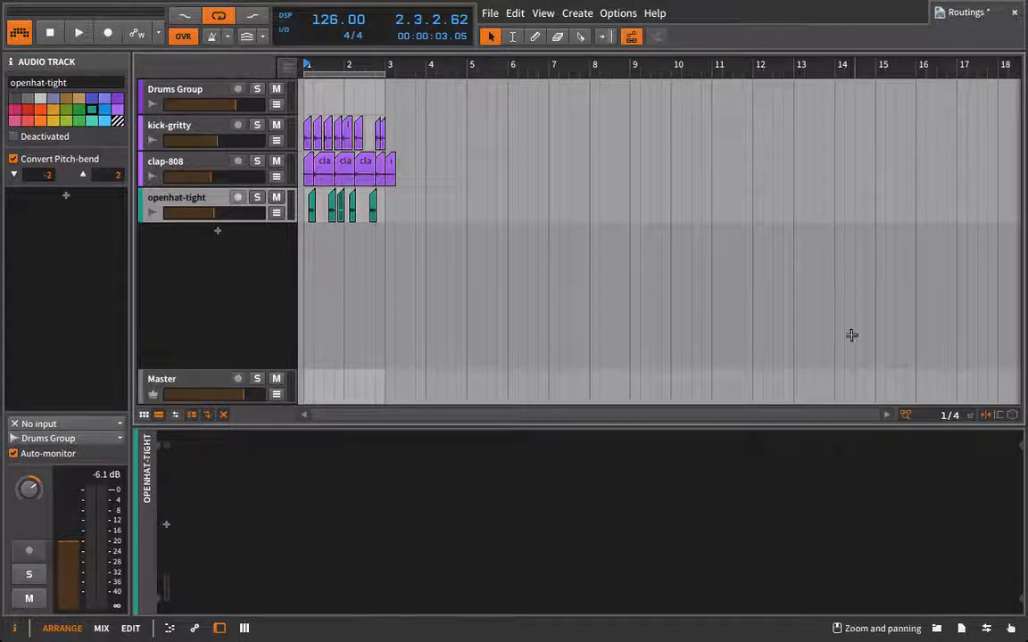
click(156, 93)
key(Delete)
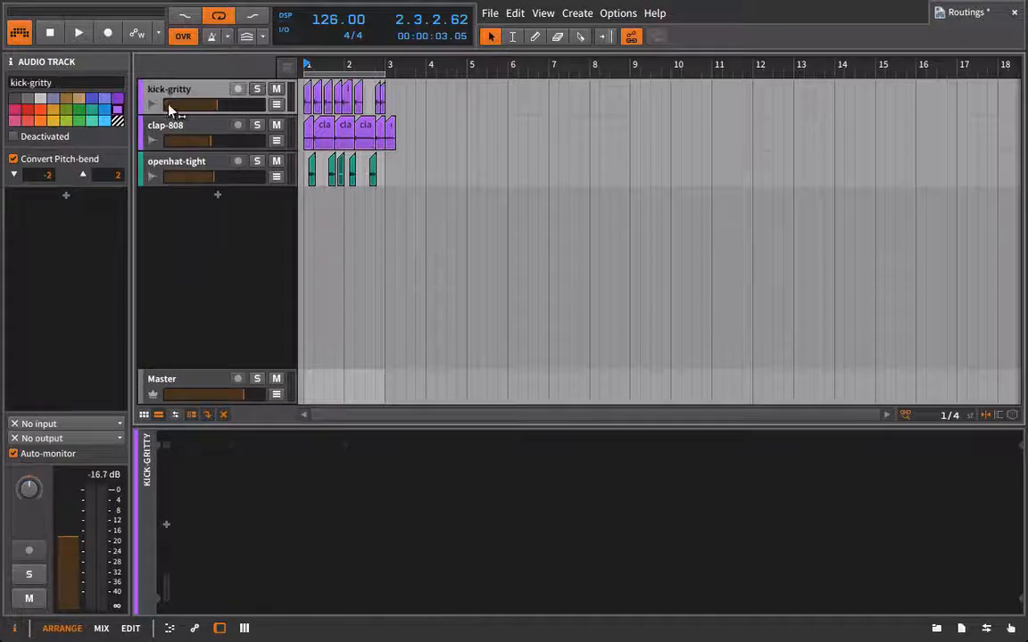
Set the outputs of the clap-808, openhat-tight and kick-gritty tracks to Master.
click(169, 125)
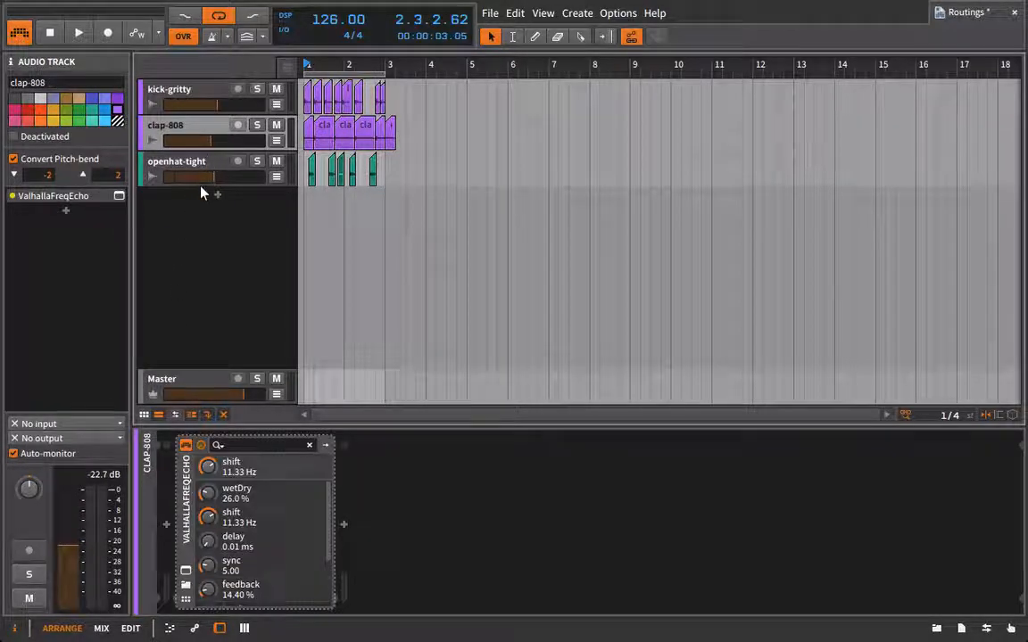
click(50, 438)
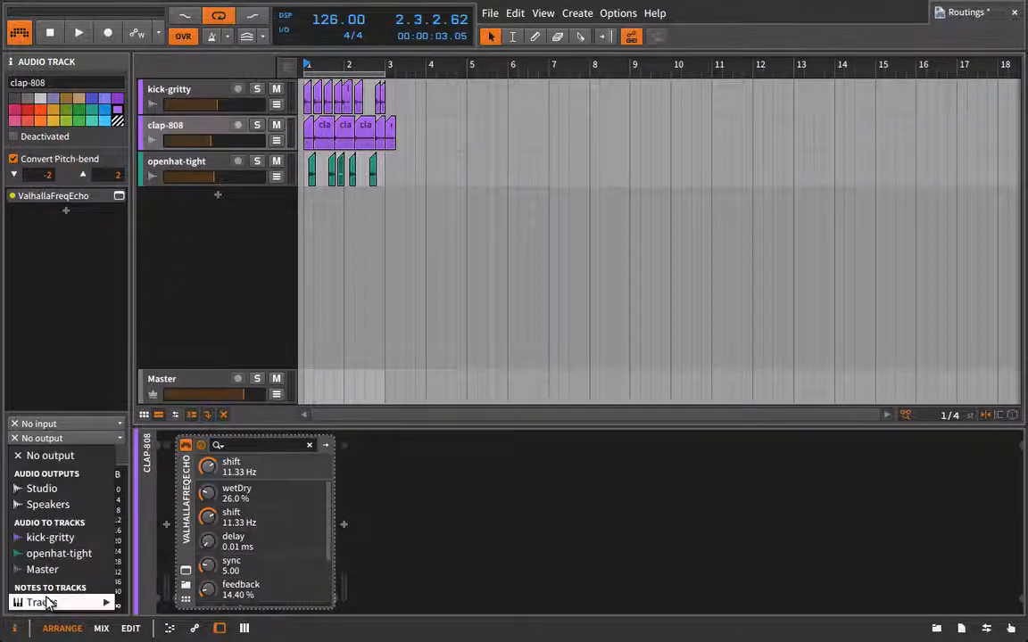
click(55, 569)
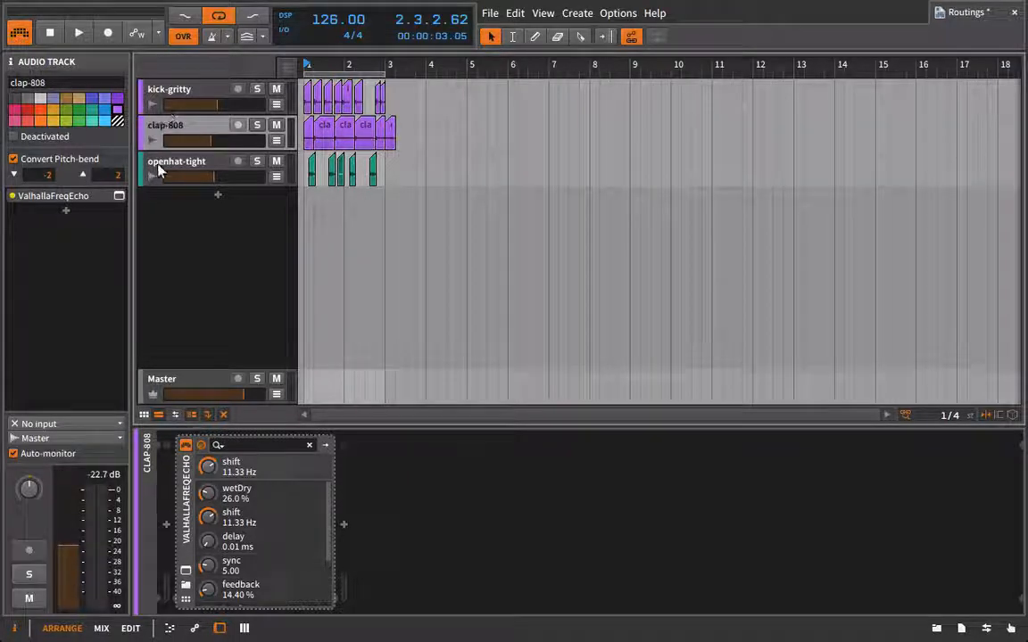
click(165, 161)
click(80, 440)
click(49, 569)
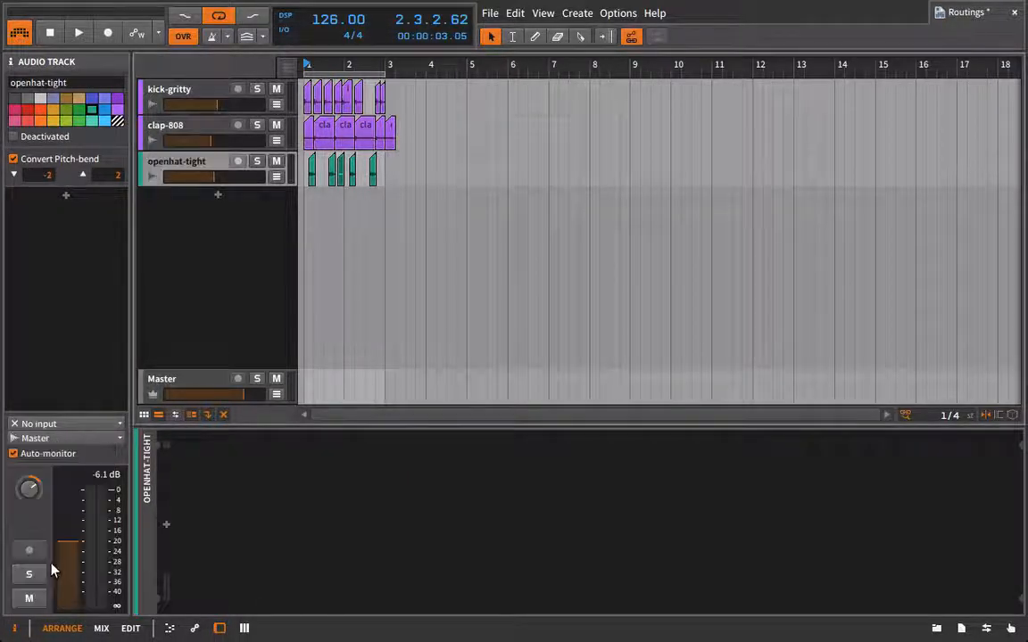
click(186, 83)
click(40, 439)
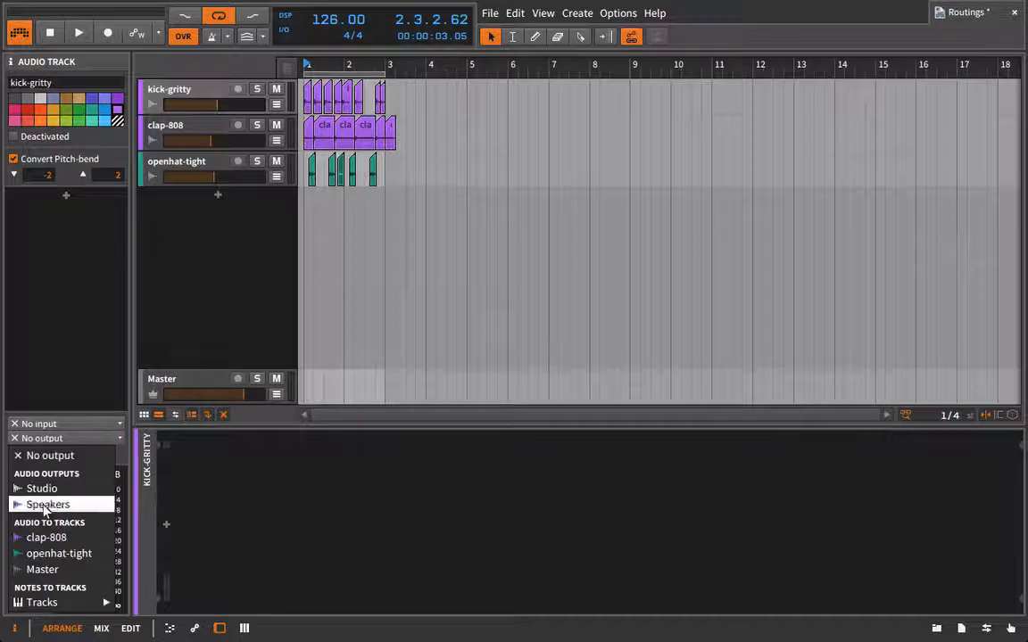
click(45, 570)
Play the tracks briefly, check their output routing in the mixer view, and return to the arrangement.
key(space)
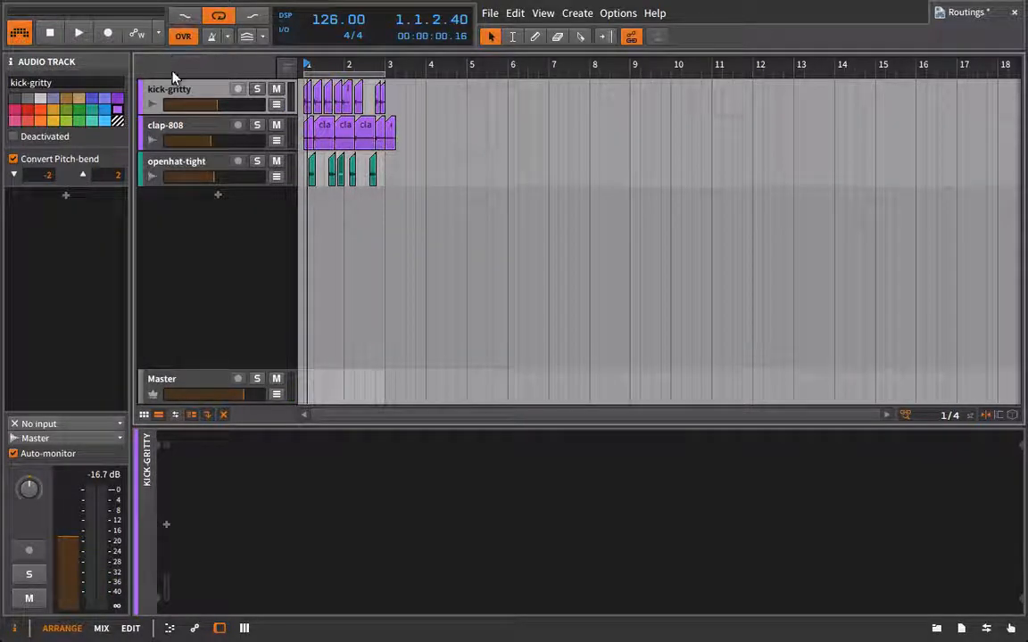
key(alt+2)
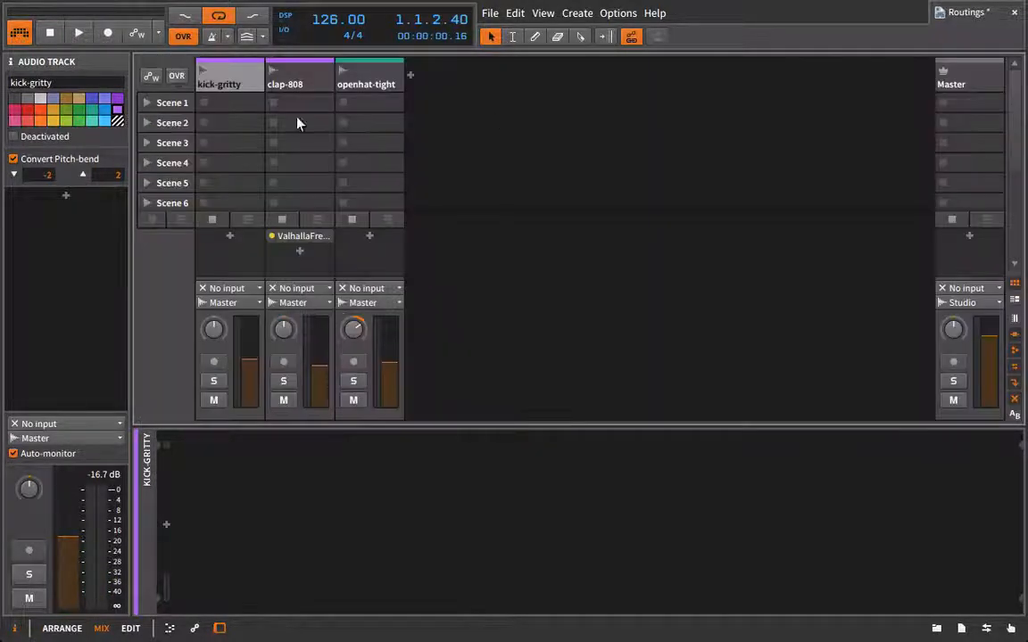
key(alt+1)
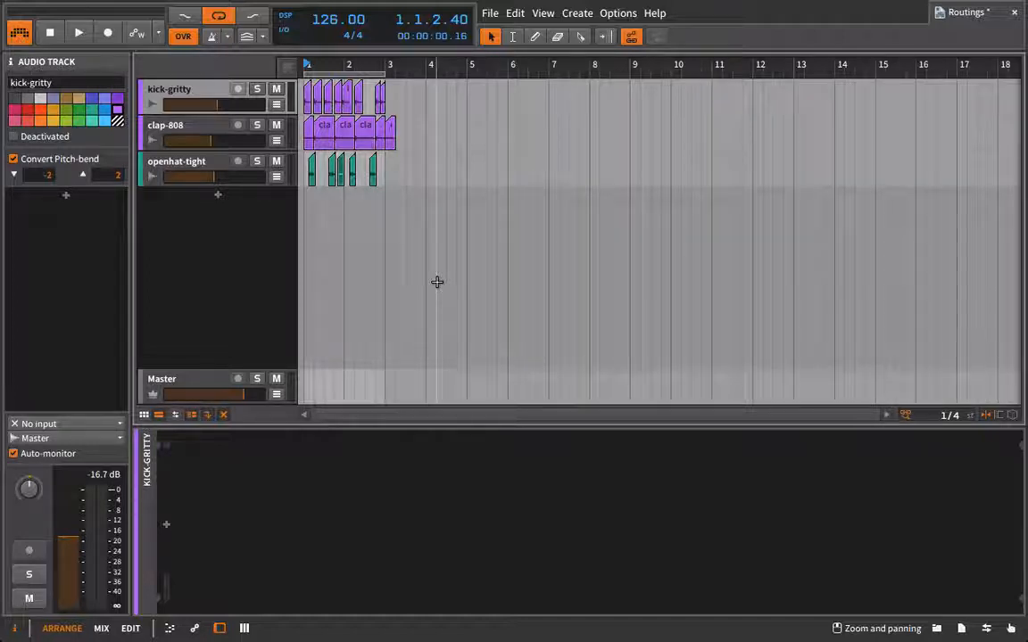
Group the kick-gritty, clap-808 and openhat-tight tracks and collapse the new group.
click(165, 170)
shift+click(165, 93)
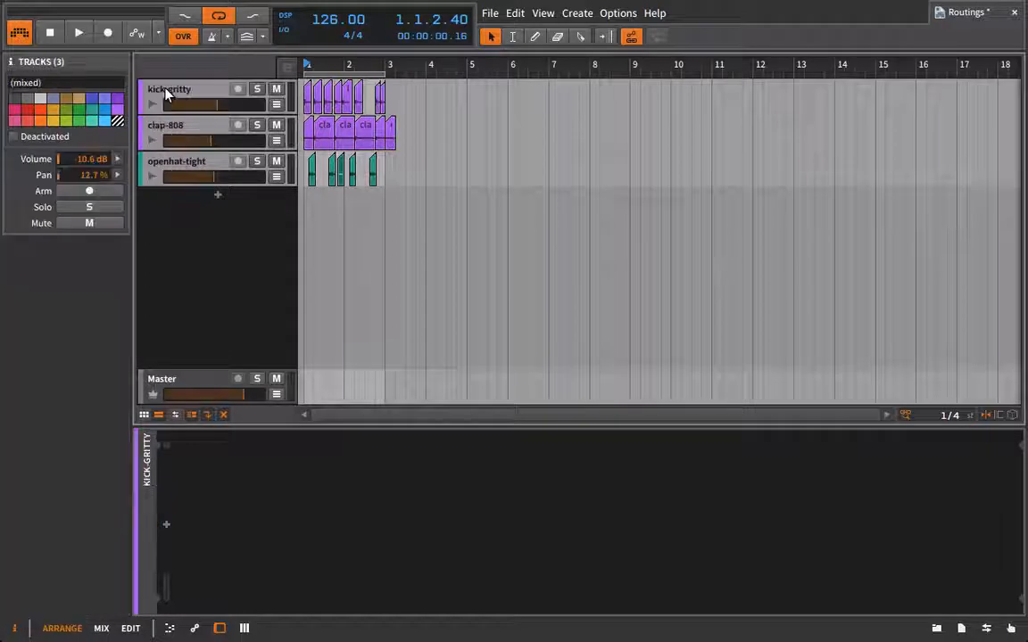
right_click(165, 93)
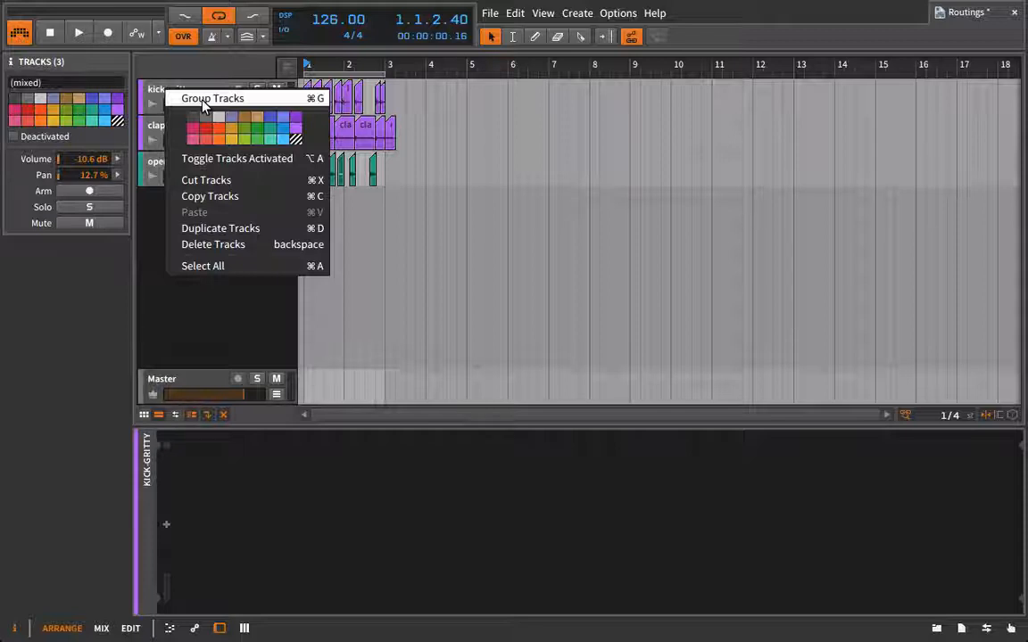
click(204, 100)
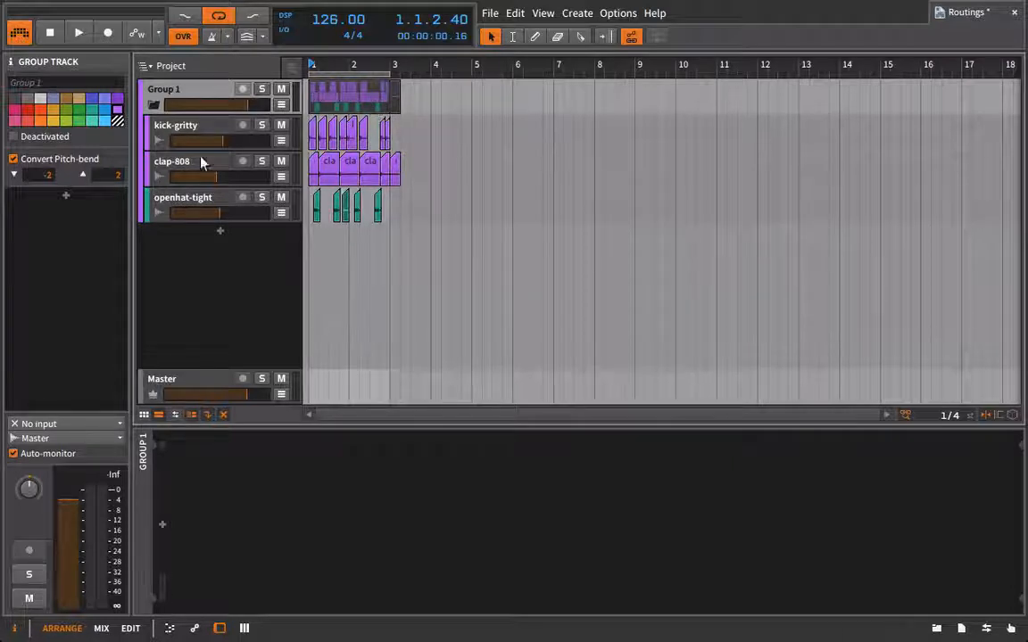
click(152, 105)
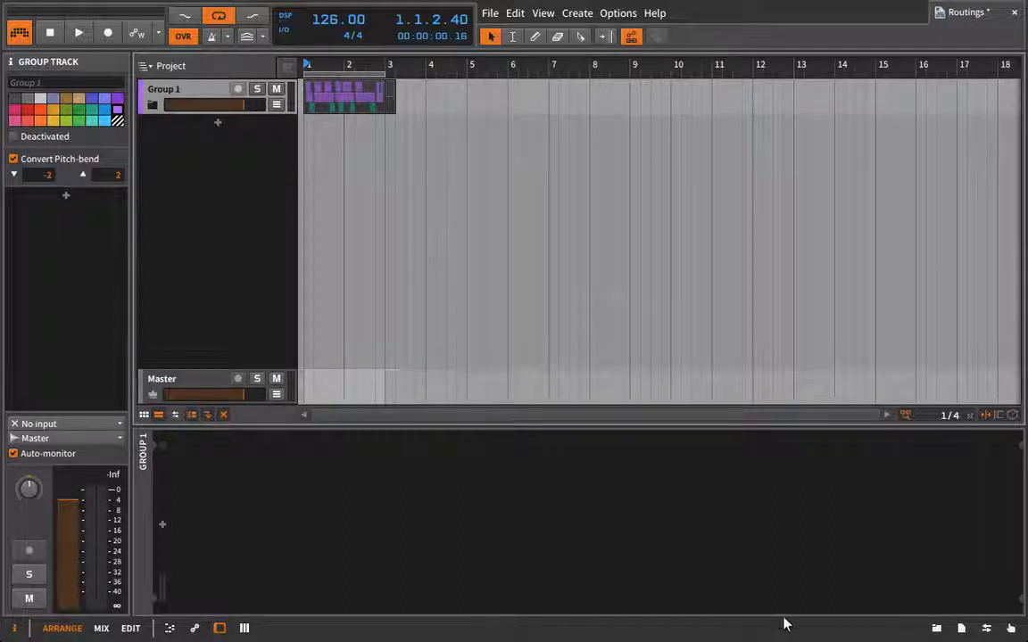
Show the device browser, add DimensionExpander to the group track and start playback.
click(934, 629)
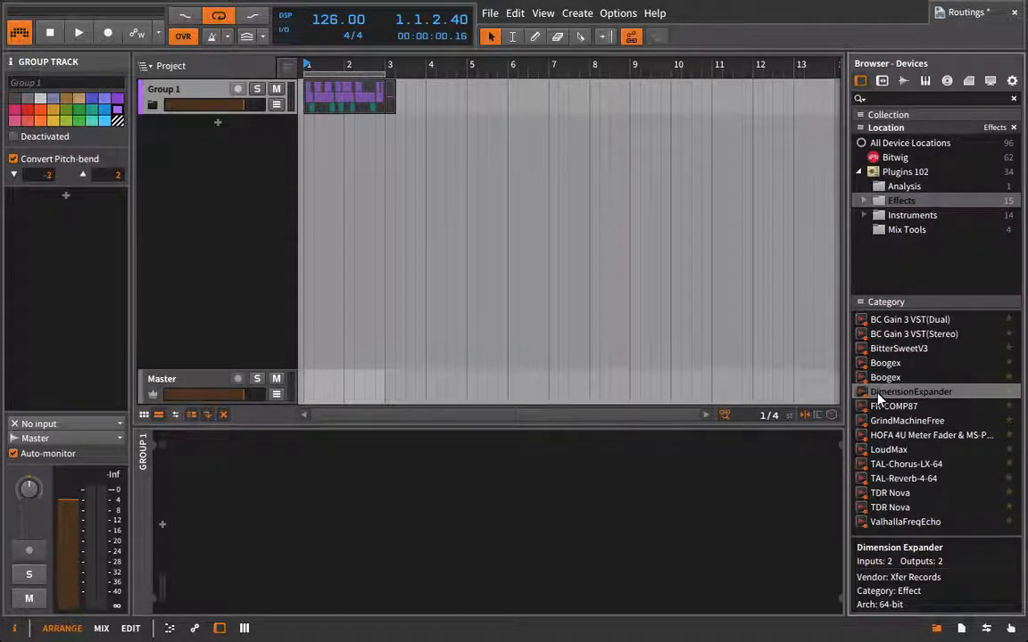
double_click(910, 392)
key(space)
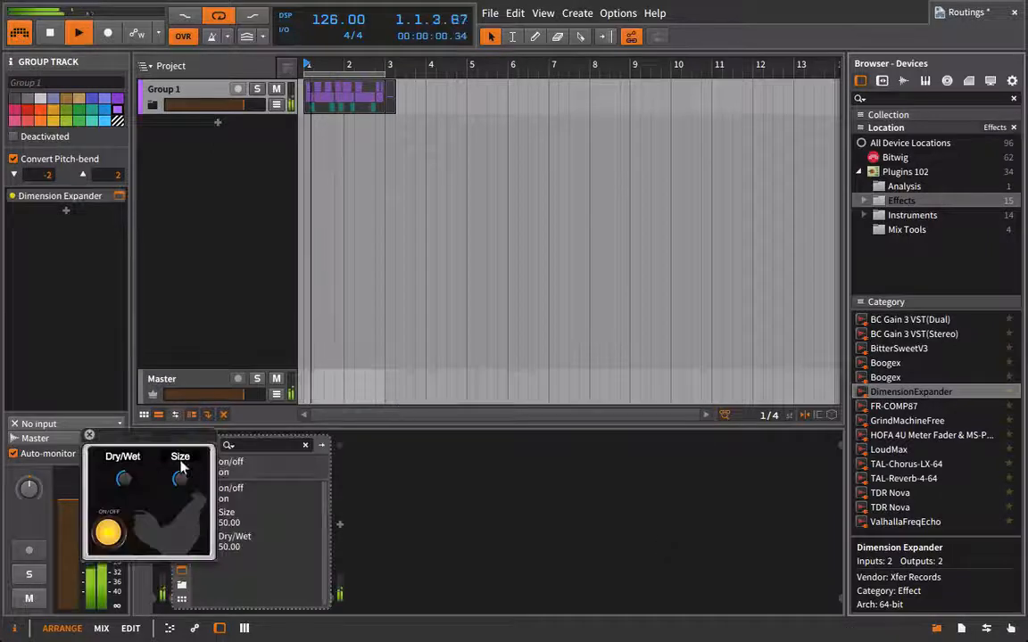
Set the group's Dimension Expander to Size 9.64 and Dry/Wet 21.04, and close its window.
drag(129, 488, 158, 537)
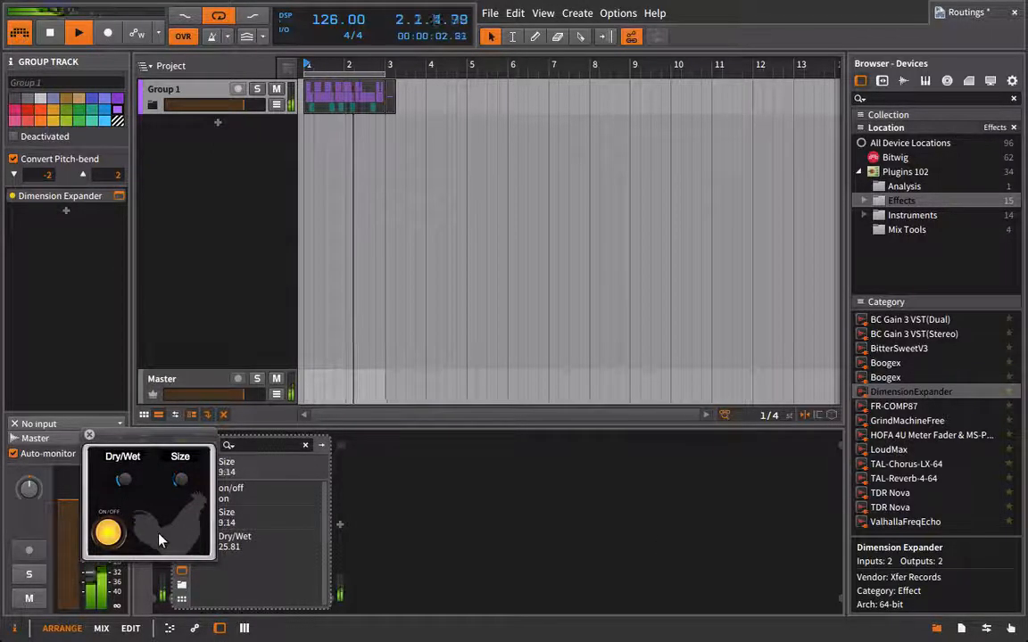
drag(132, 492, 132, 497)
click(88, 435)
Expand Group 1 to check the kick-gritty volume with playback stopped, and collapse the group and hide the browser.
click(153, 105)
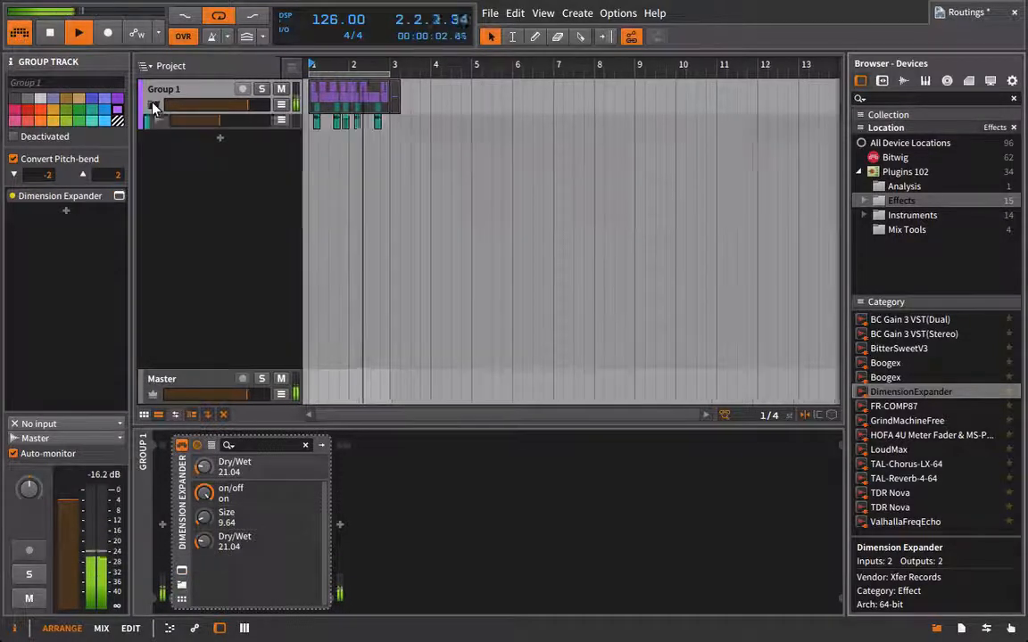
key(space)
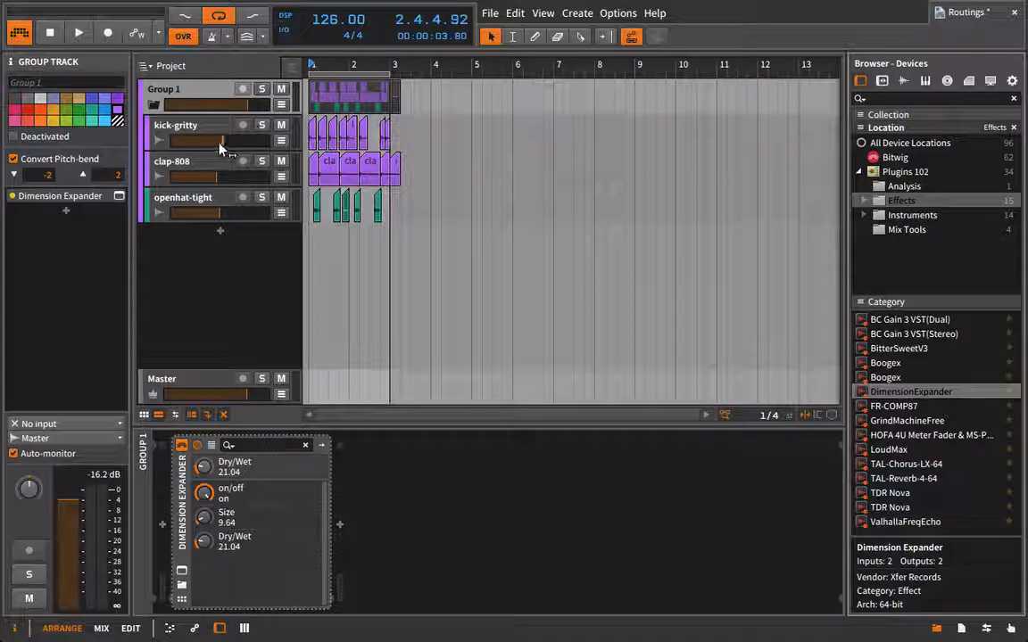
mouse_move(220, 143)
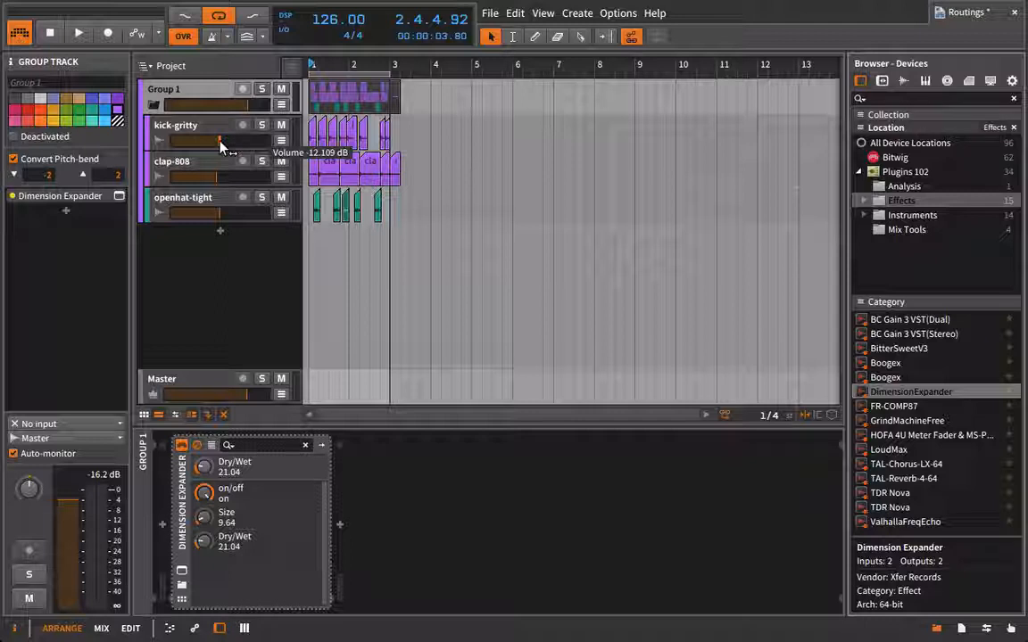
click(154, 105)
click(934, 628)
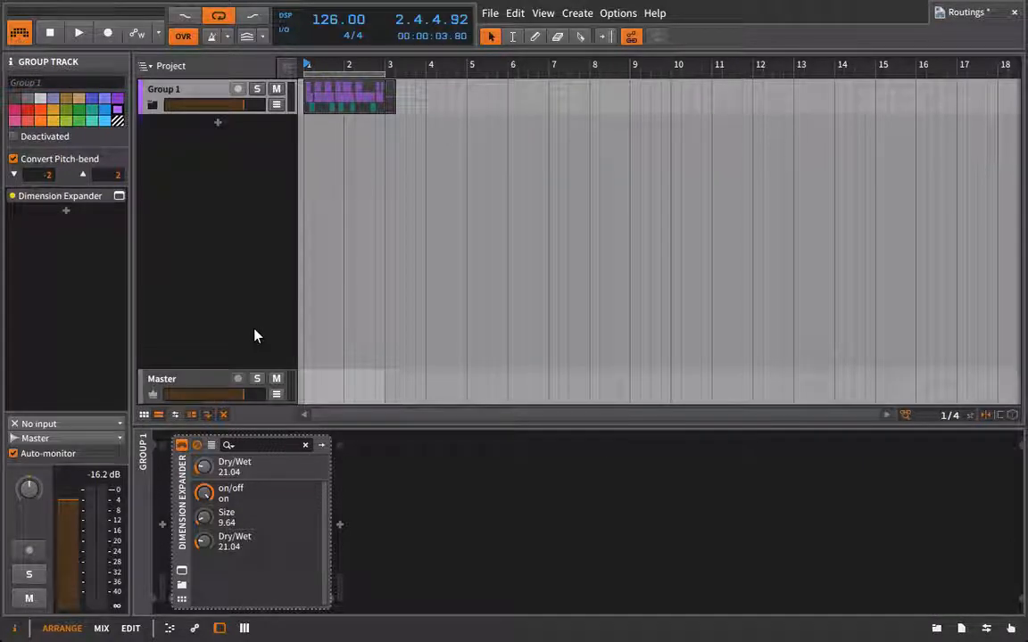
Expand Group 1 and group its kick-gritty and clap-808 tracks into a nested group.
click(154, 105)
click(176, 131)
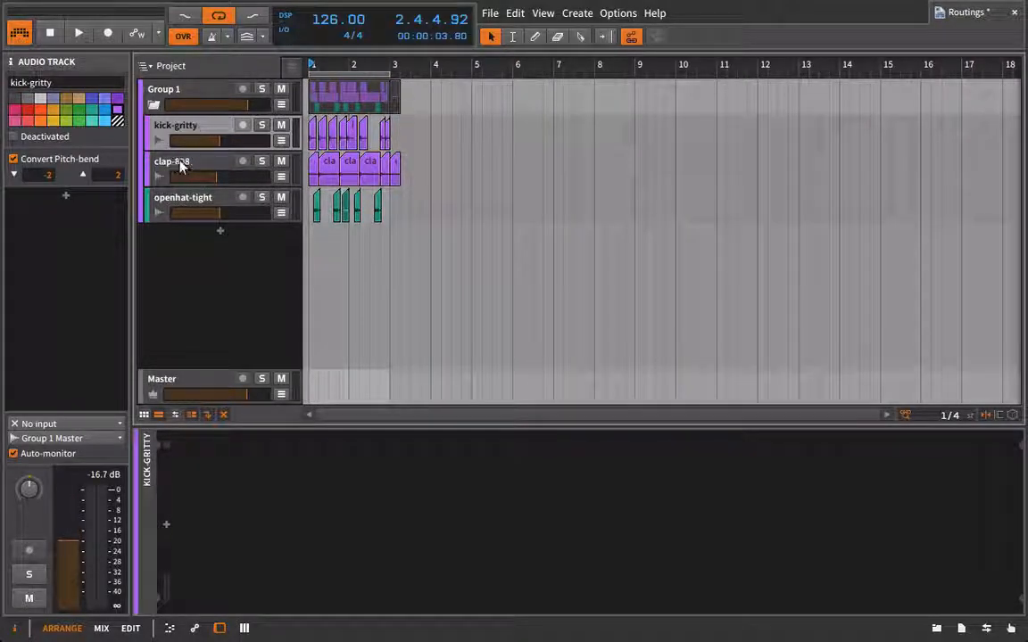
shift+click(178, 168)
right_click(175, 126)
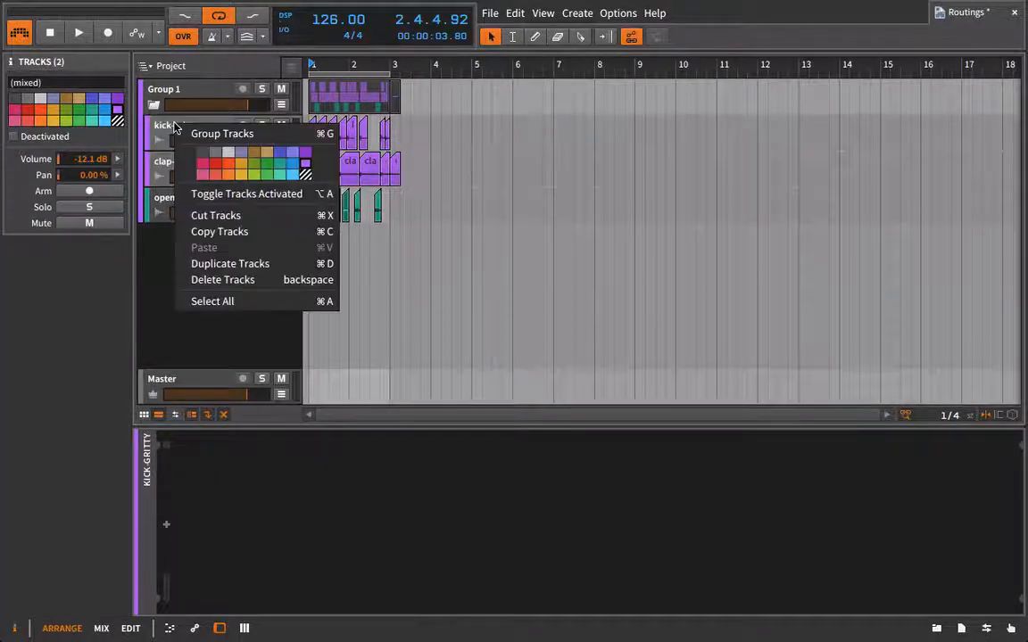
click(206, 131)
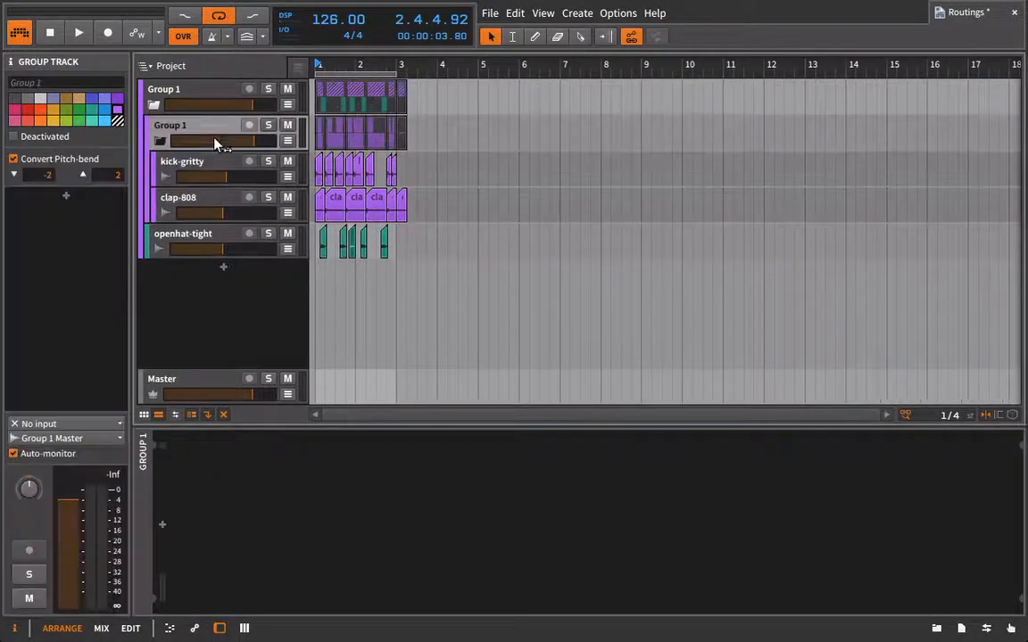
Rename the outer group track as Drums Group and the nested group as Kik and klap.
click(53, 81)
text(Drums Group)
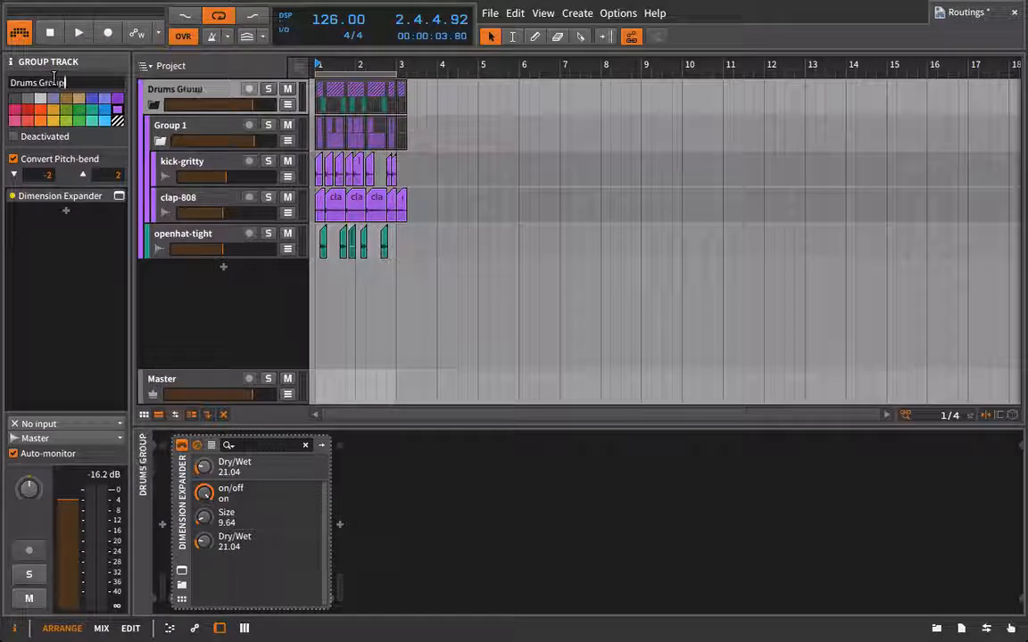
click(172, 134)
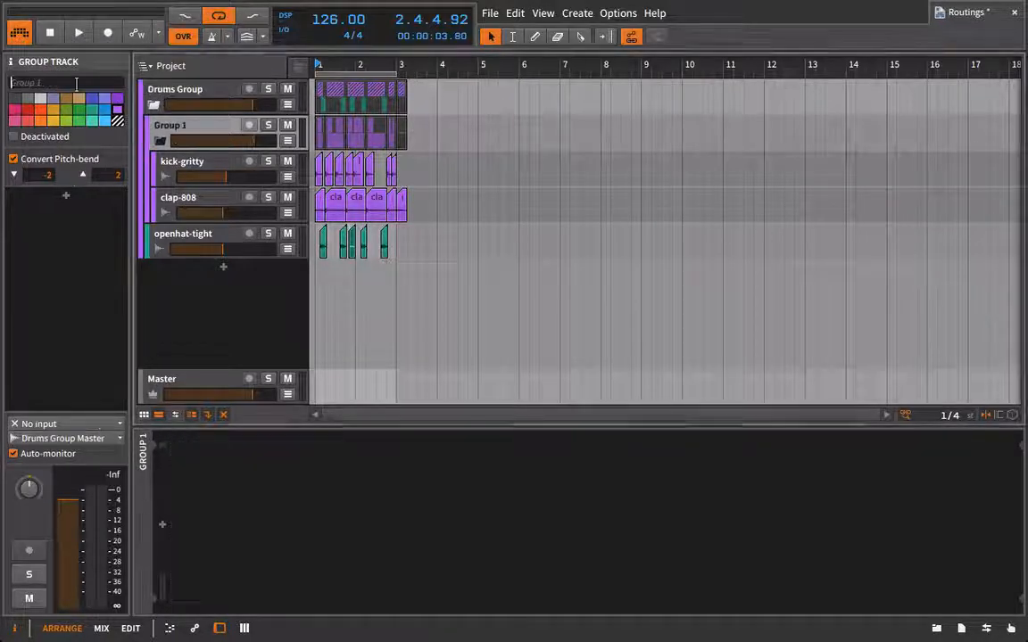
click(77, 83)
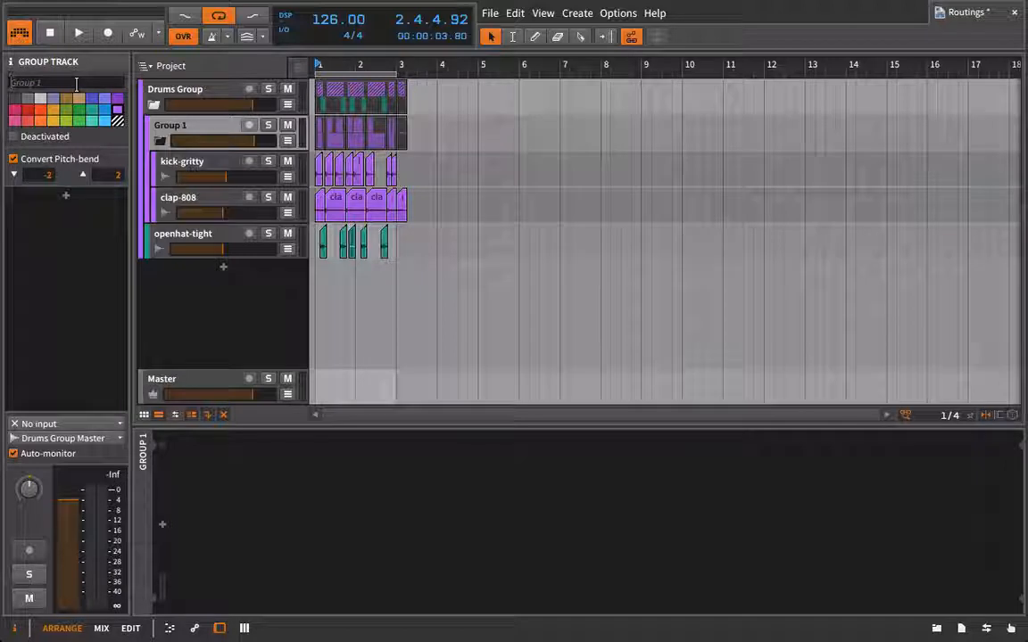
text(Kik and klap)
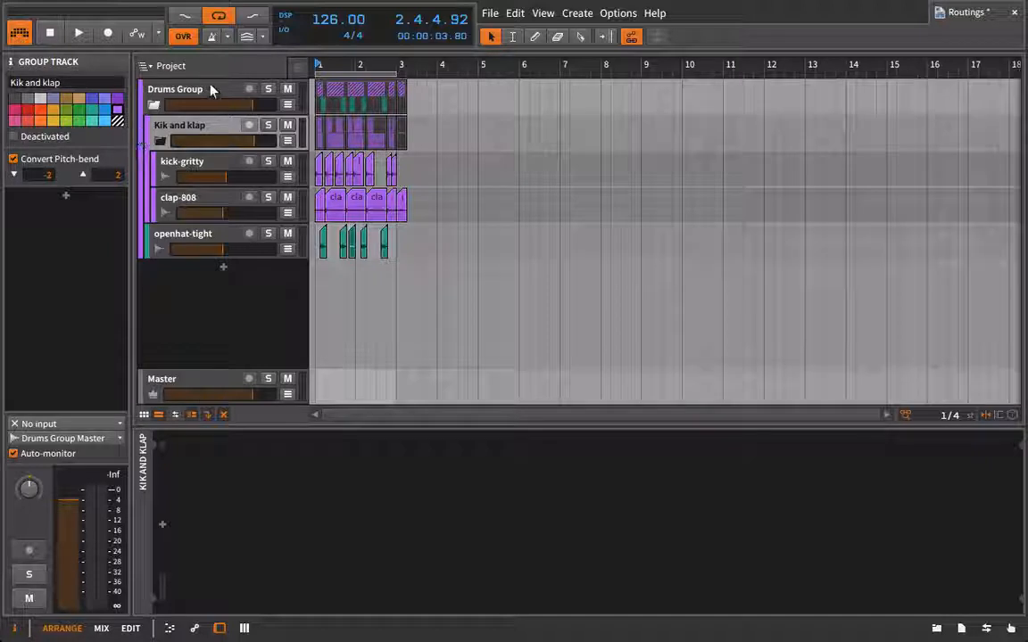
Show the device browser, start playback and add FR-COMP87 to the Kik and klap group.
click(166, 132)
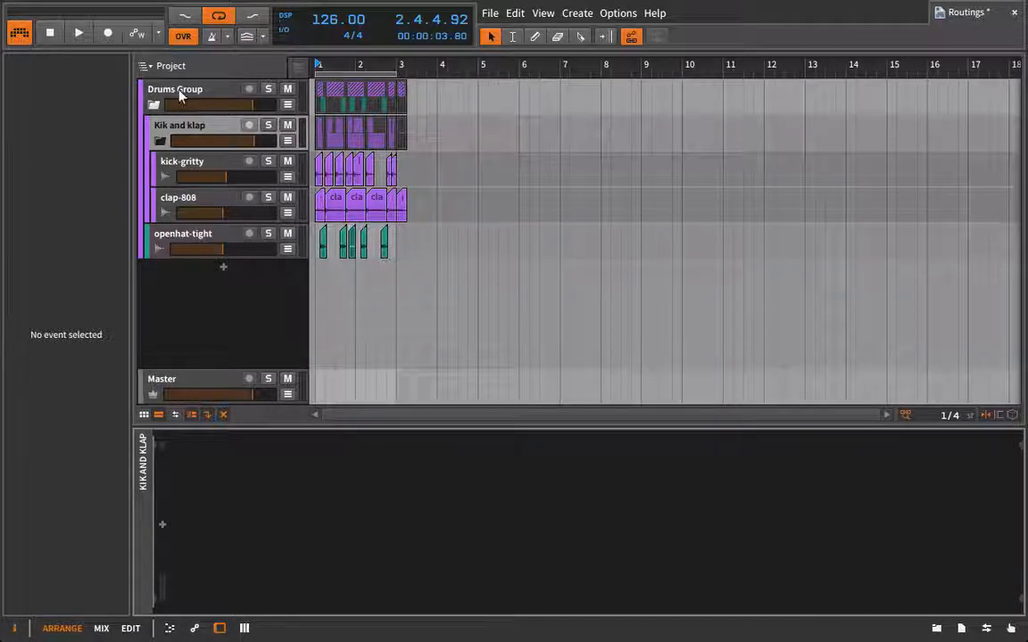
click(936, 628)
key(space)
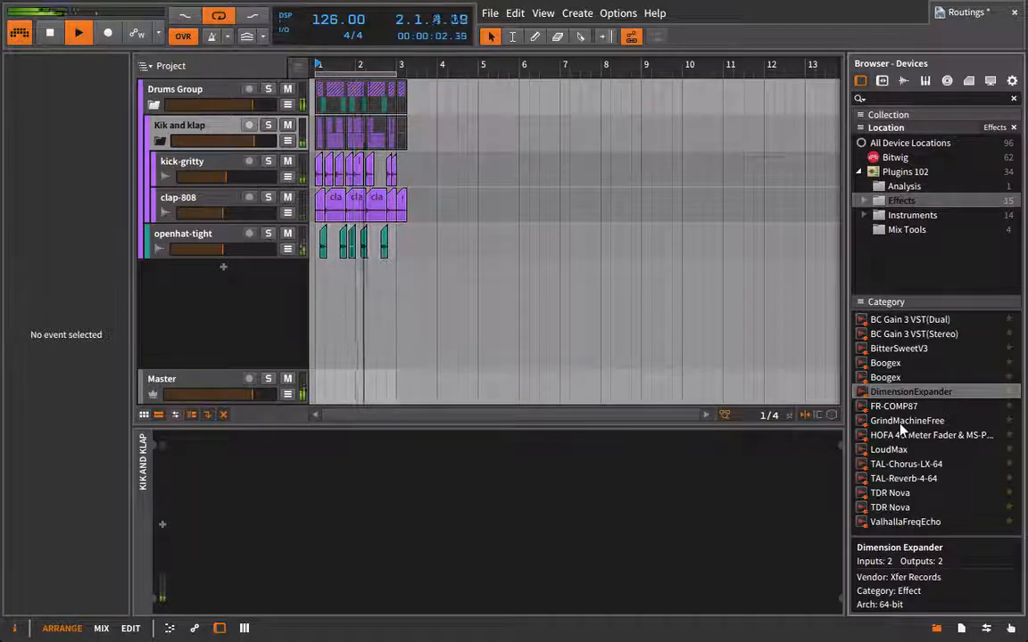
drag(888, 408, 174, 112)
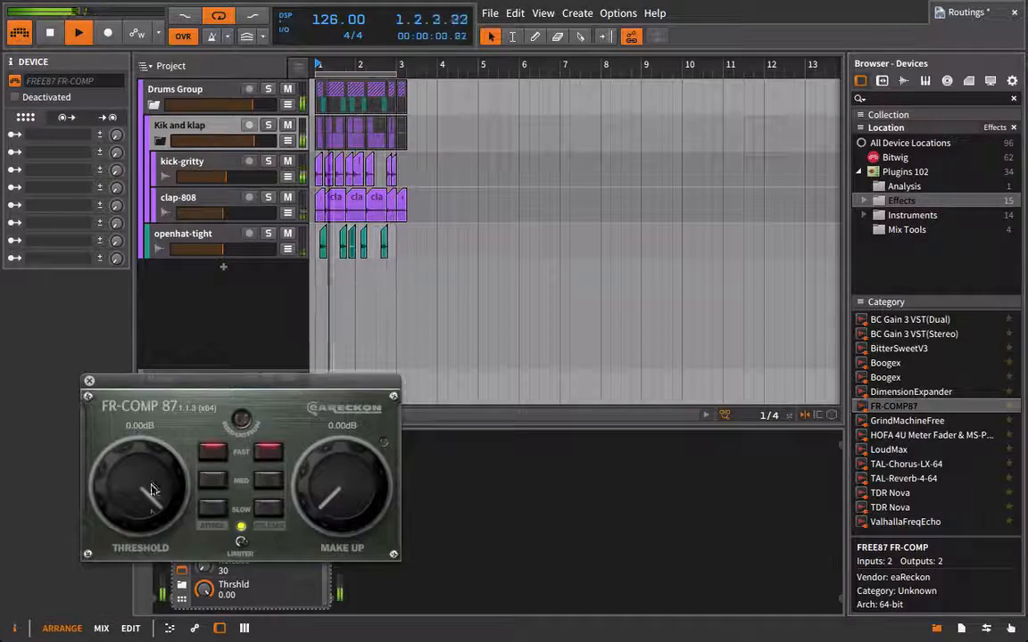
Set the FR-COMP 87 threshold to -33 dB, attack to MED and make-up to 5.74 dB, and close its window.
mouse_move(150, 493)
mouse_down()
mouse_move(147, 551)
mouse_move(159, 539)
mouse_move(149, 502)
mouse_move(147, 514)
mouse_up()
click(221, 482)
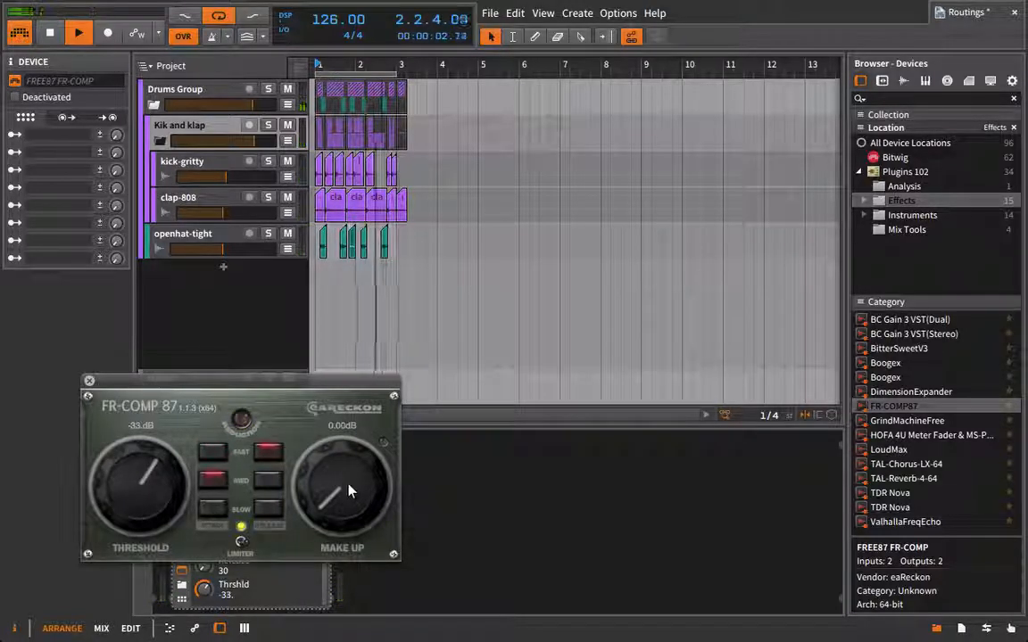
drag(351, 485, 350, 462)
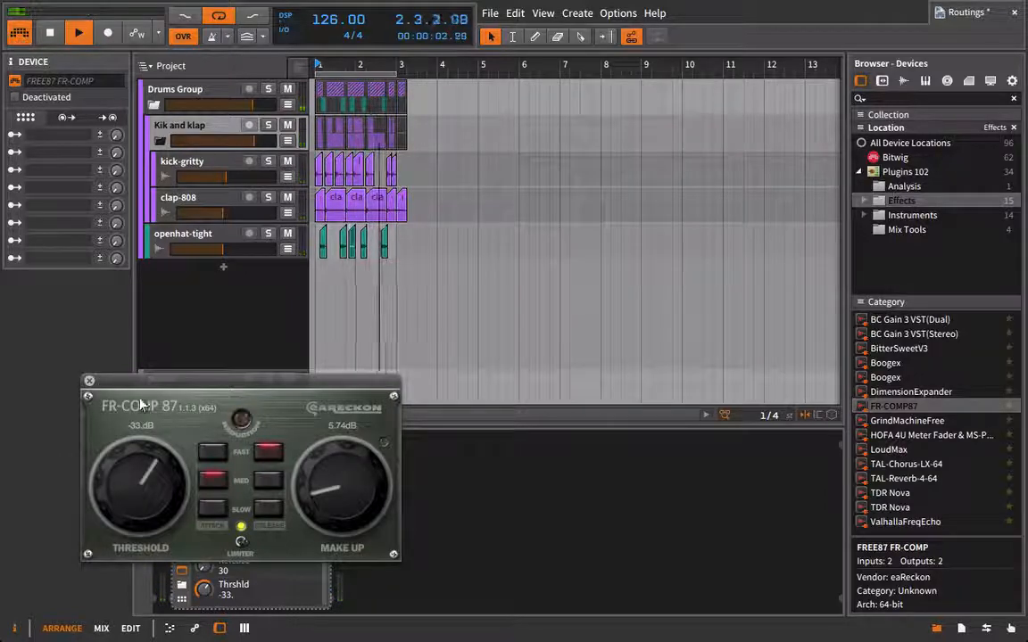
click(89, 381)
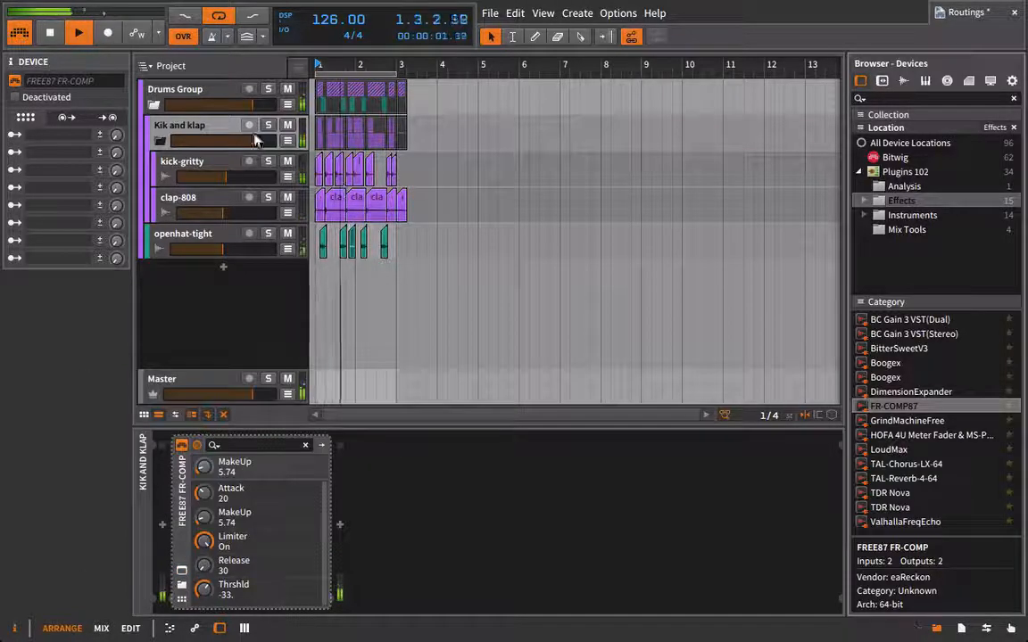
Lower the volume of the Kik and klap group and slightly reduce the openhat-tight track's volume.
drag(252, 141, 241, 141)
drag(235, 246, 222, 252)
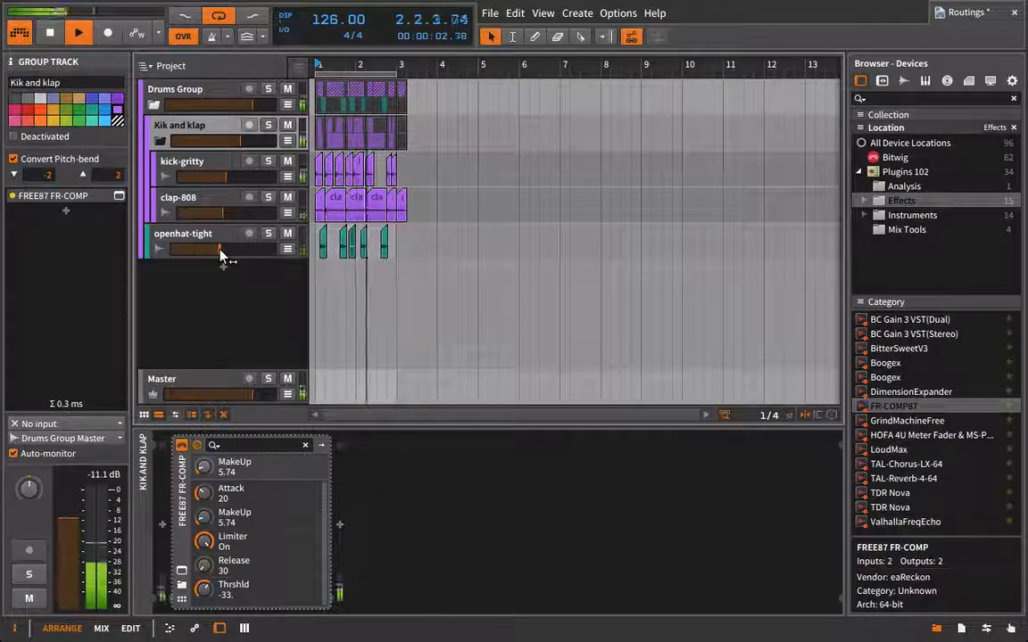
Add LoudMax after Dimension Expander on the Drums Group, set its threshold to -16.4 dB and close its window.
click(163, 98)
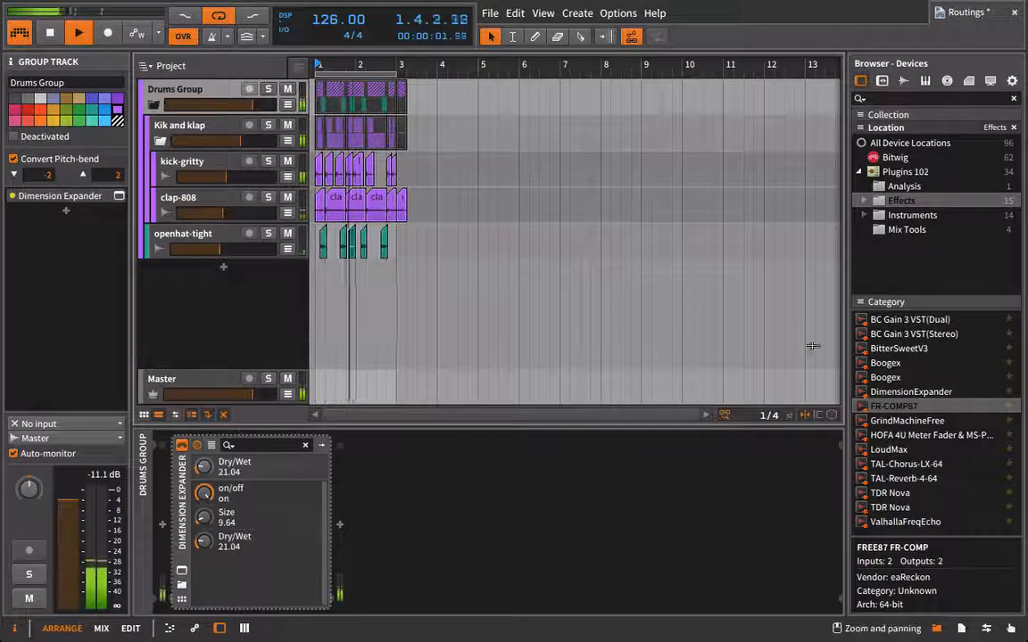
drag(895, 451, 518, 556)
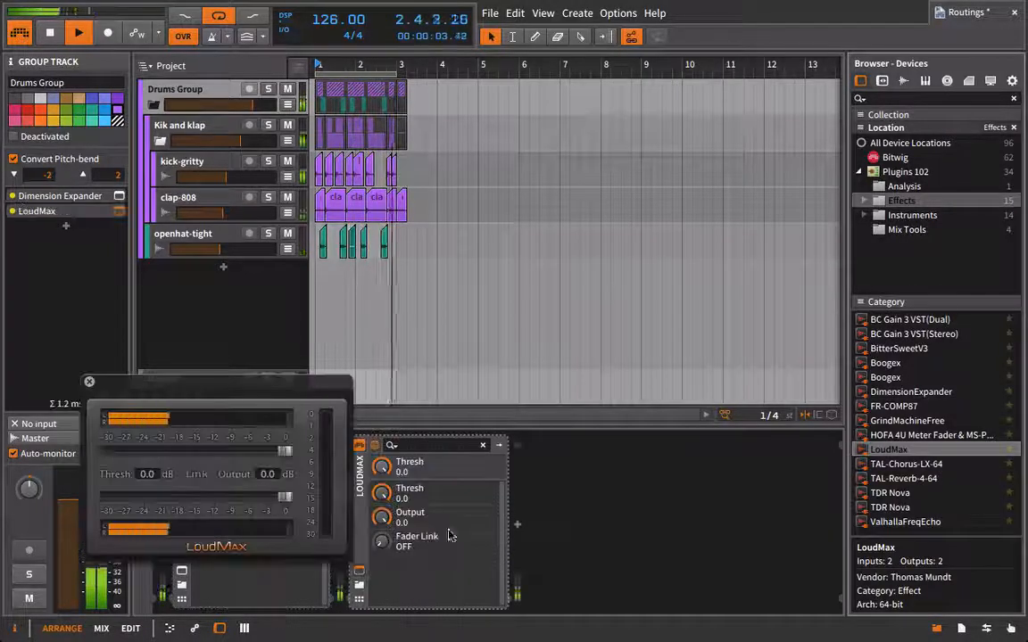
drag(280, 459, 188, 456)
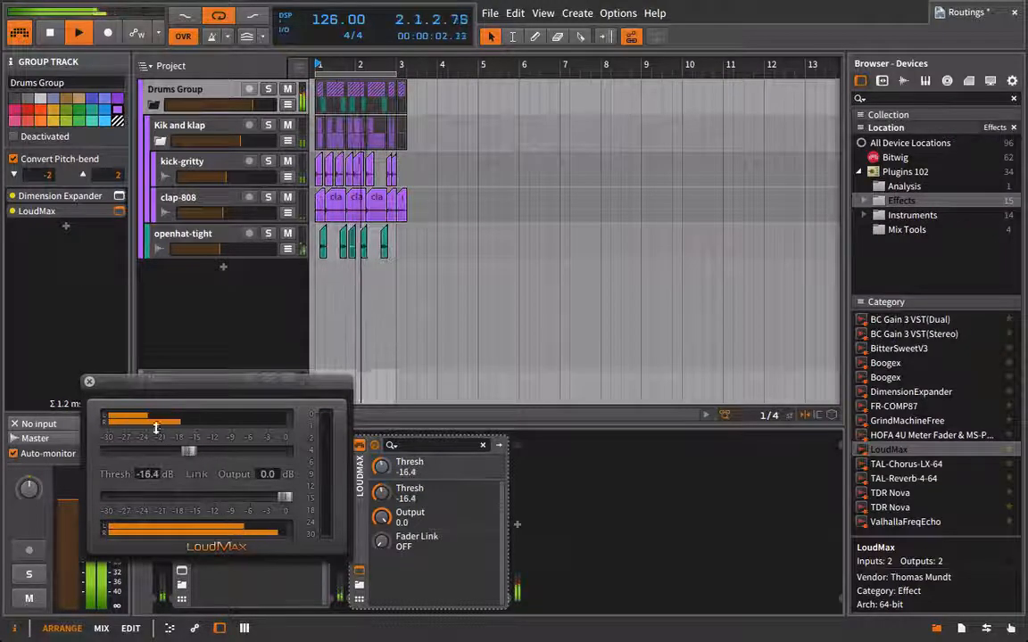
click(88, 381)
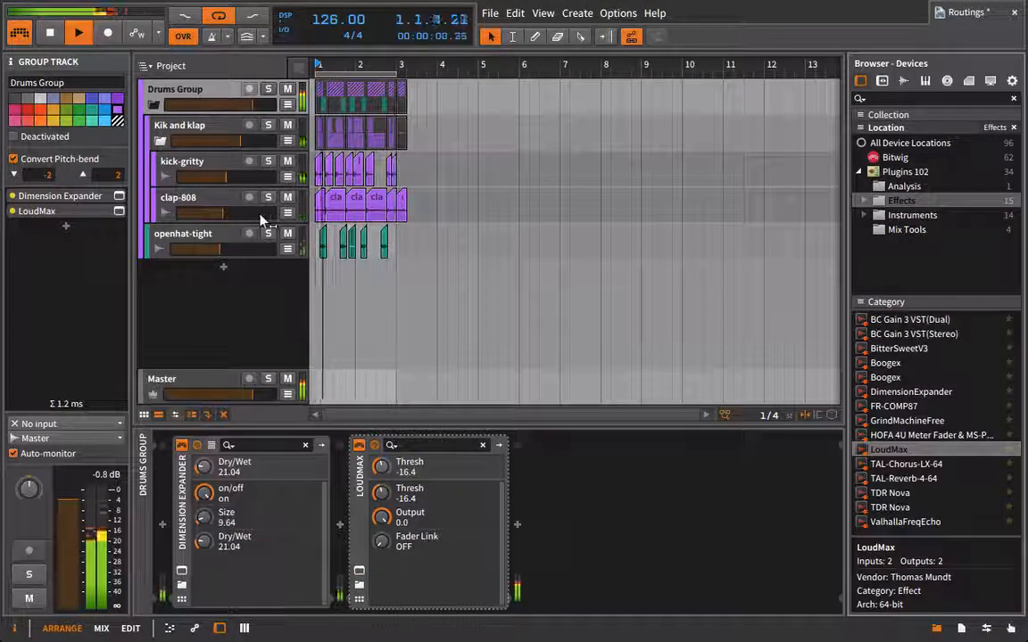
Lower the Drums Group volume to about -10.6 dB and stop playback.
drag(253, 105, 224, 106)
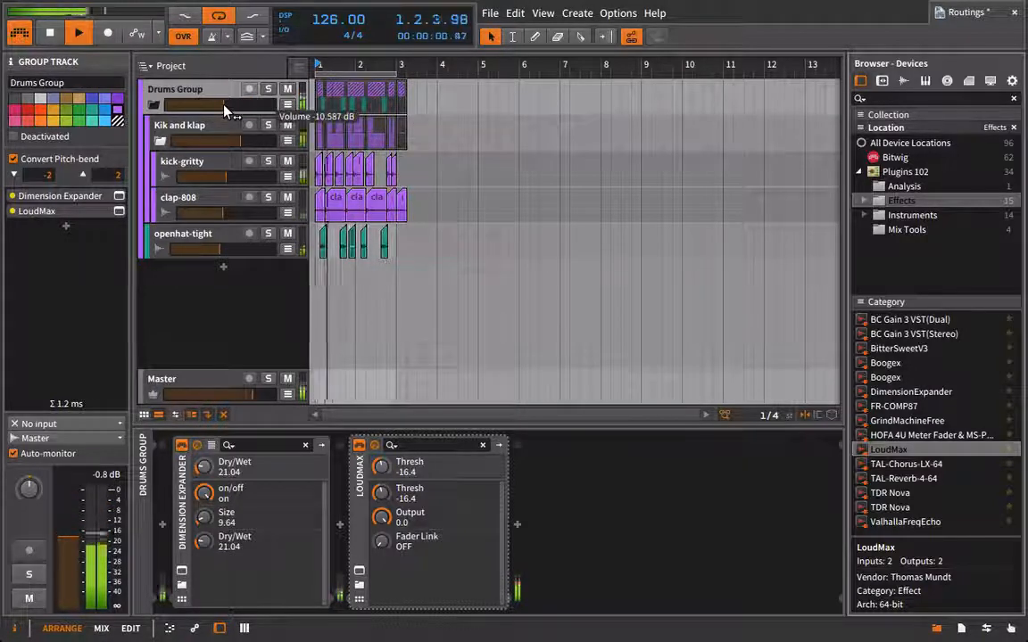
key(space)
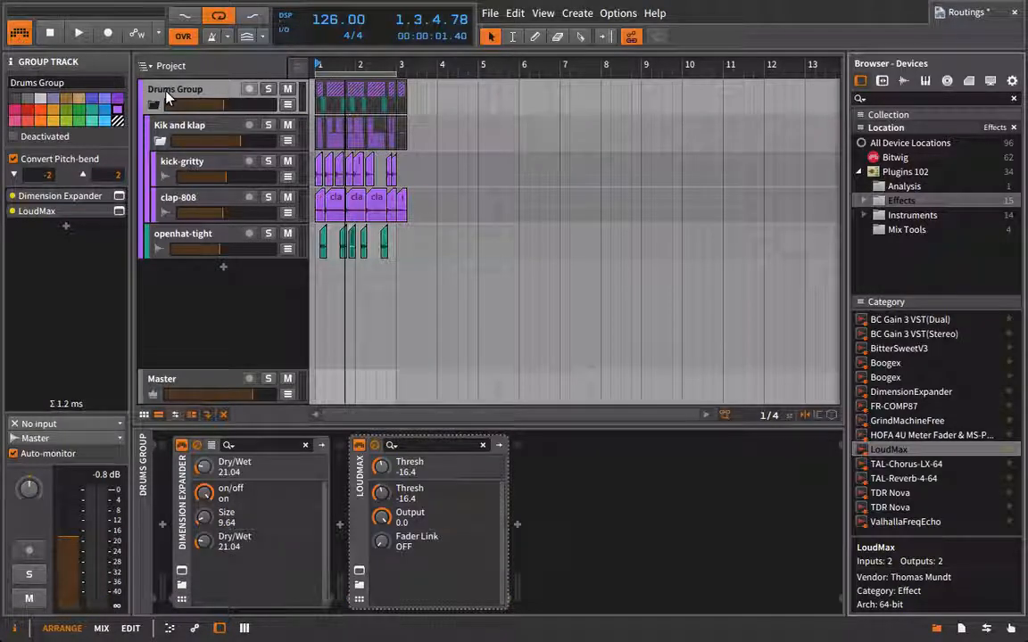
Examine the output routing of kick-gritty, Kik and klap, openhat-tight, Drums Group and the Master track in turn.
click(174, 165)
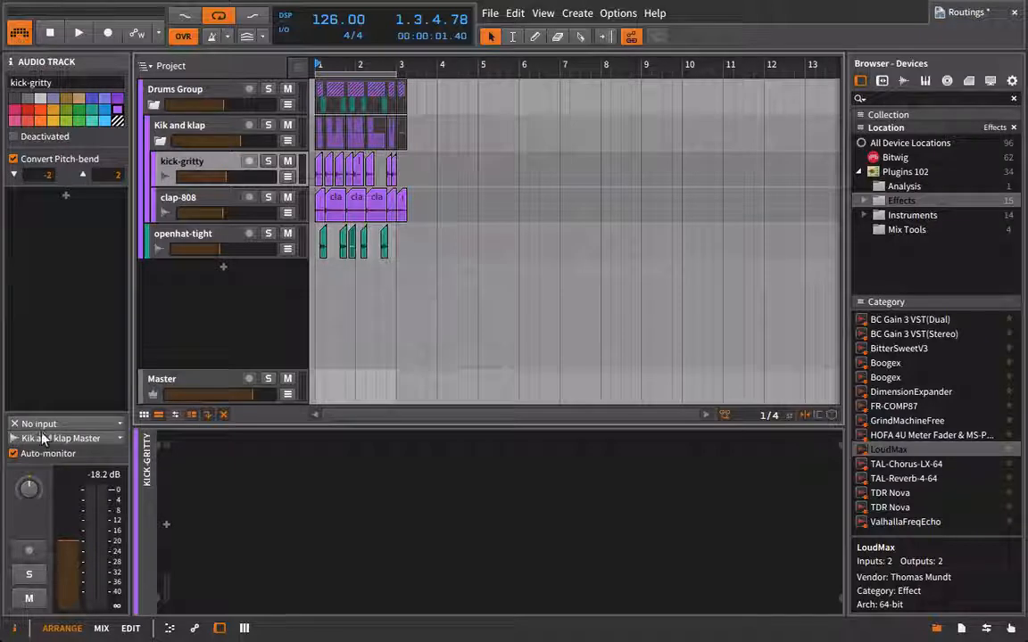
click(188, 119)
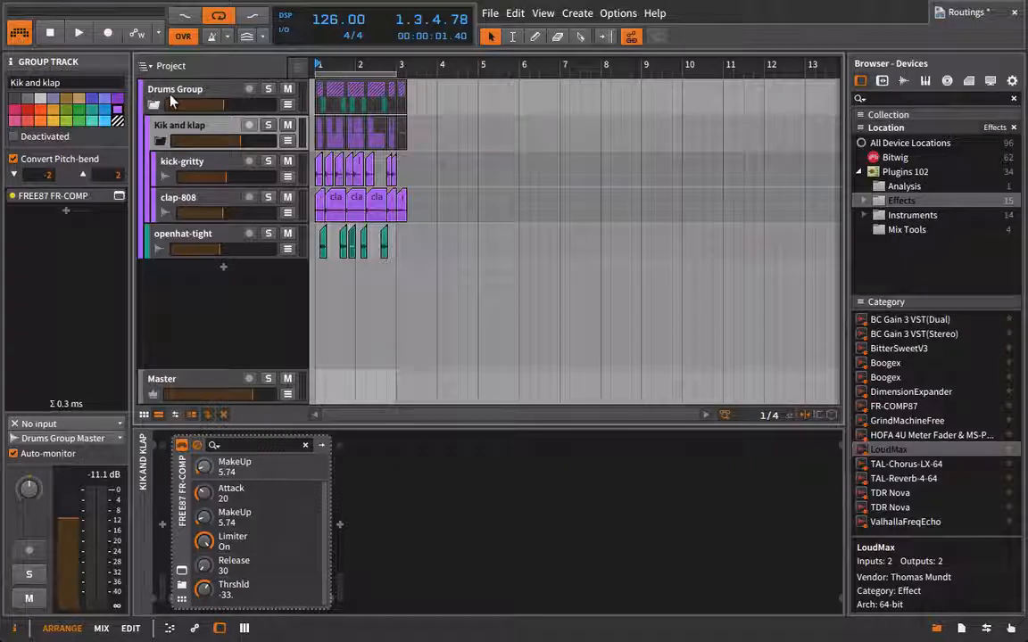
click(165, 239)
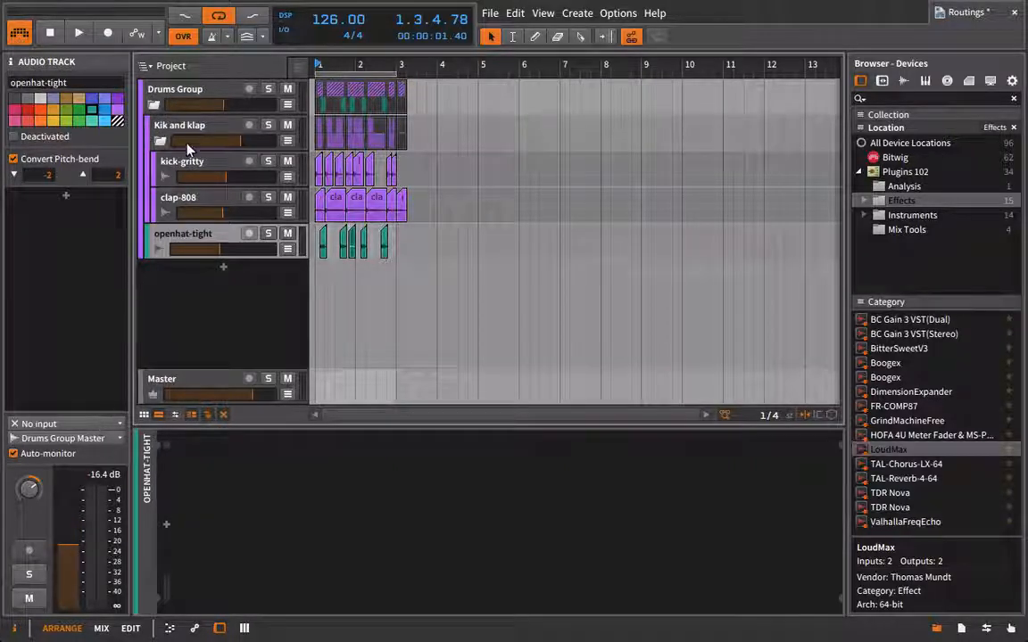
click(164, 92)
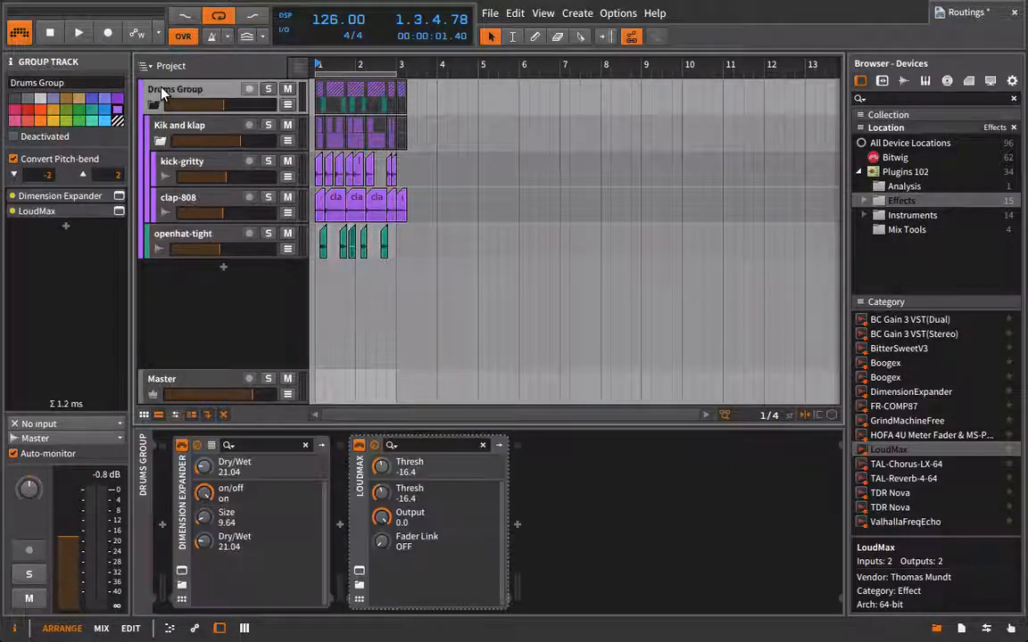
click(197, 382)
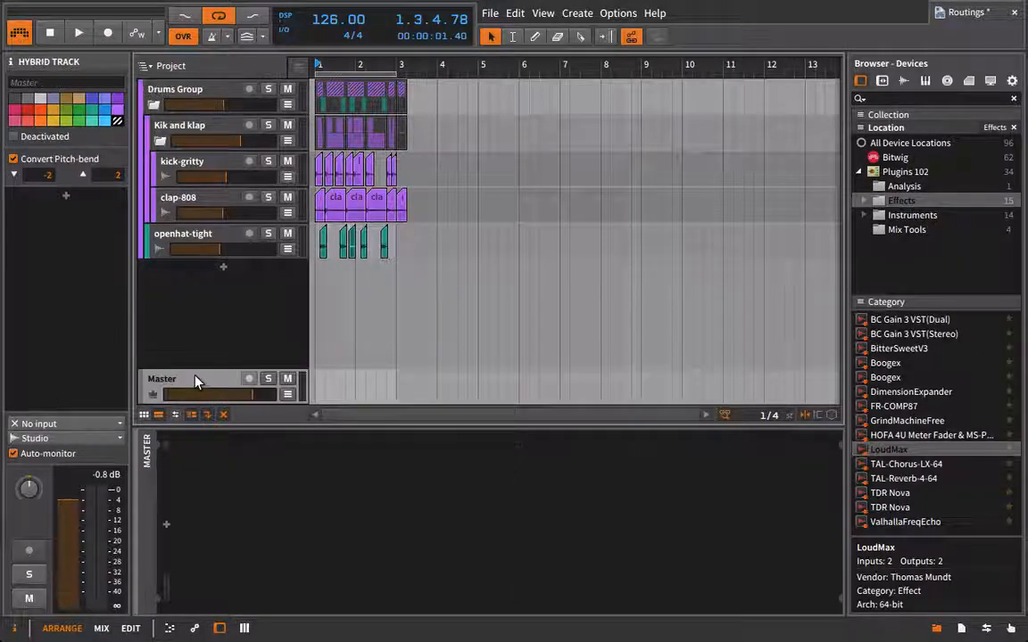